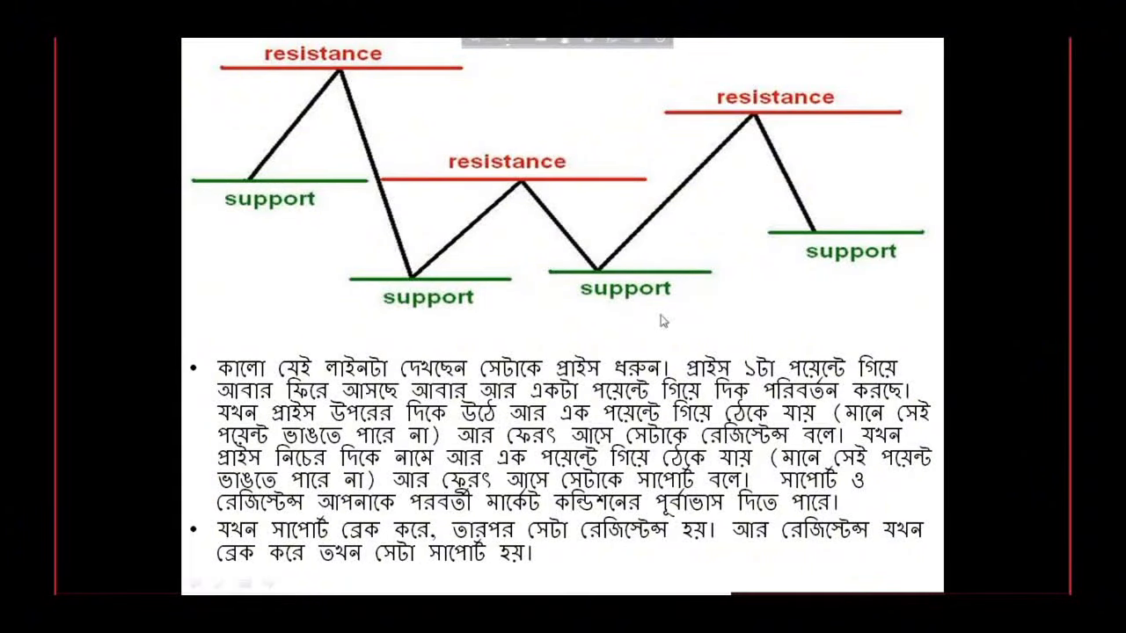
- Switch from the slideshow to the NZDUSD H4 chart in MetaTrader and delete the red rising trendline
{"action": "key", "text": "super"}
{"action": "key", "text": "Escape"}
{"action": "left_click", "coordinate": [536, 582]}
{"action": "right_click", "coordinate": [465, 297]}
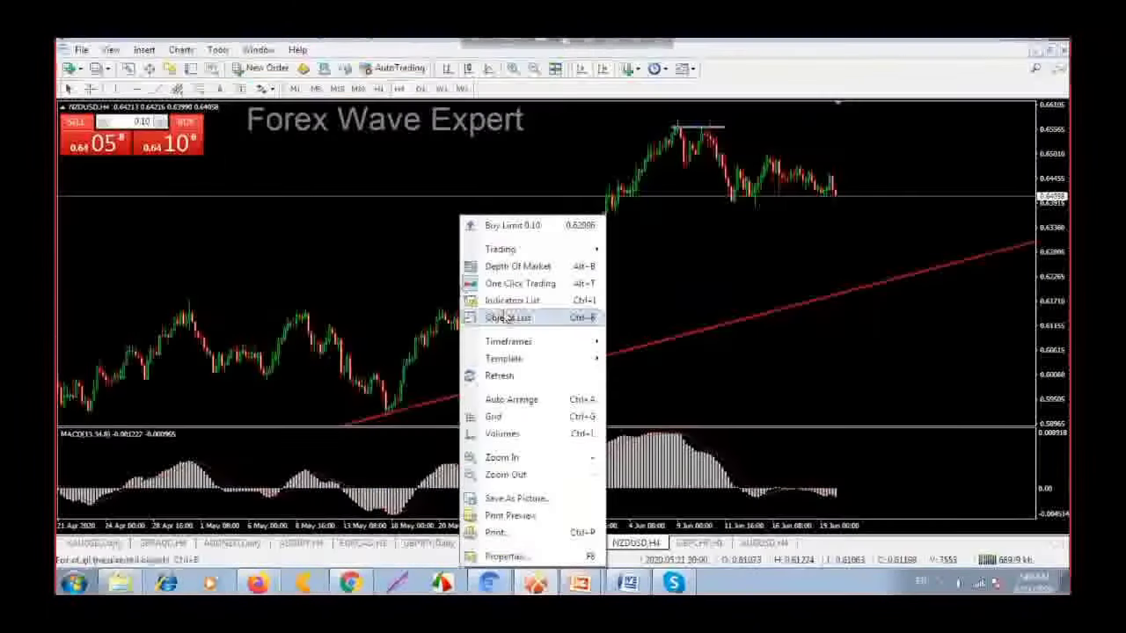
{"action": "left_click", "coordinate": [642, 352]}
{"action": "right_click", "coordinate": [645, 359]}
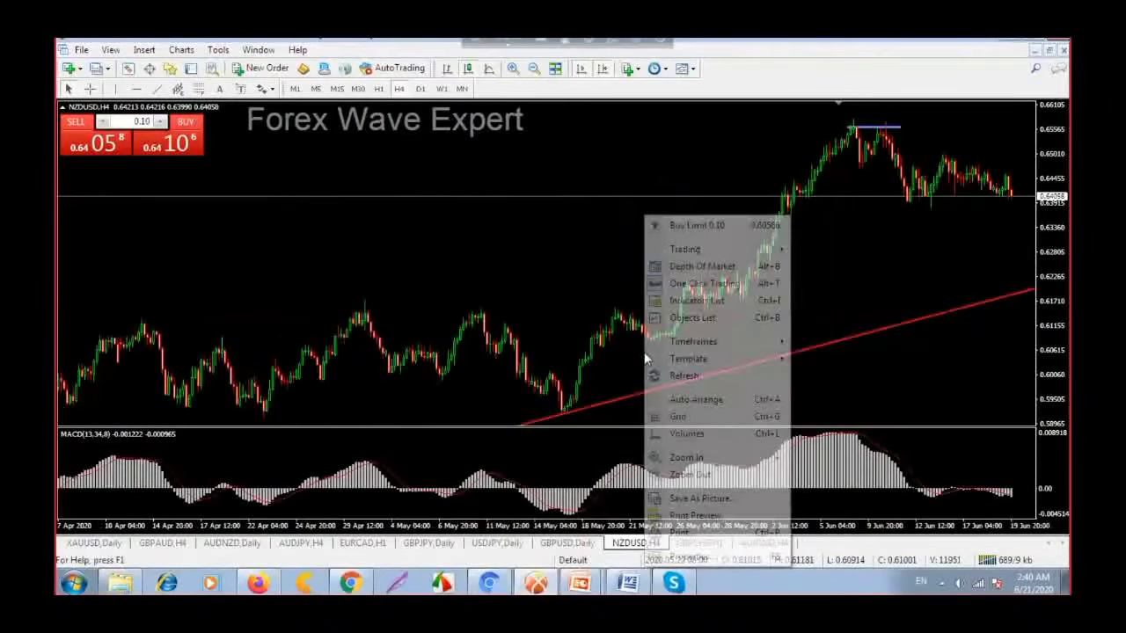
{"action": "left_click", "coordinate": [642, 397]}
{"action": "right_click", "coordinate": [643, 396]}
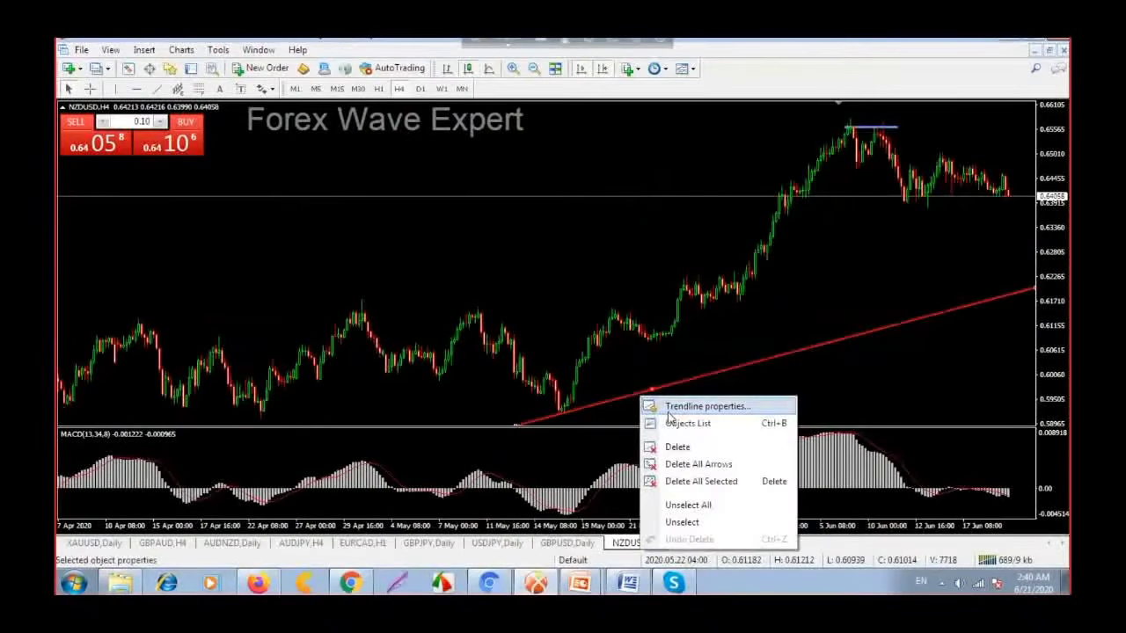
{"action": "left_click", "coordinate": [678, 447]}
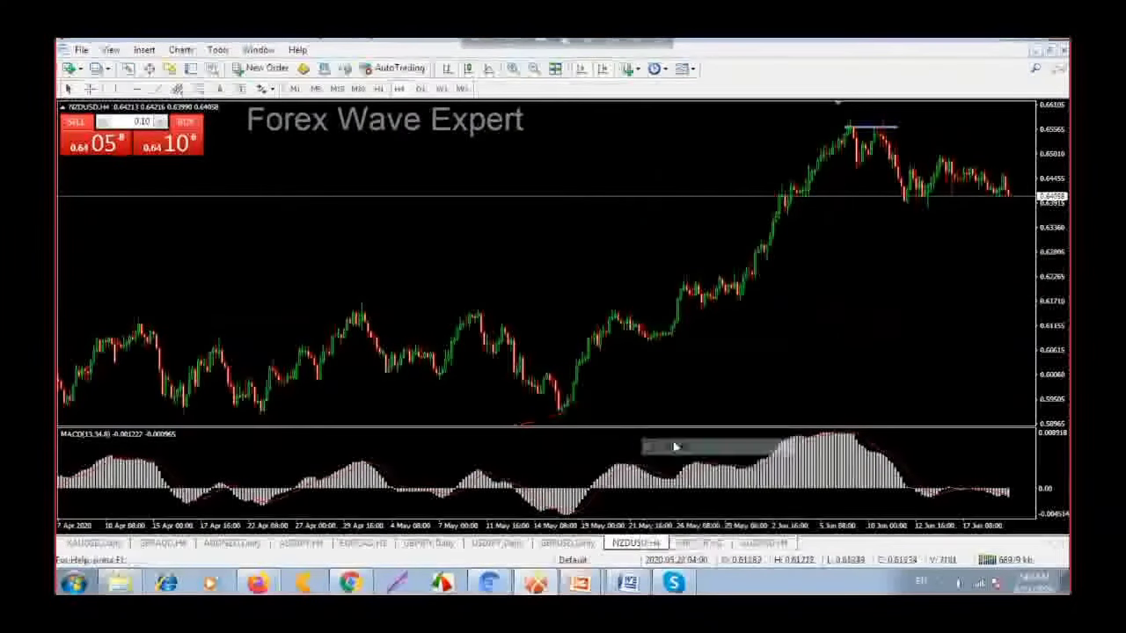
- Remove the blank shift after the latest candle and compress the price scale, keeping the April to June price action in view
{"action": "left_click", "coordinate": [603, 71]}
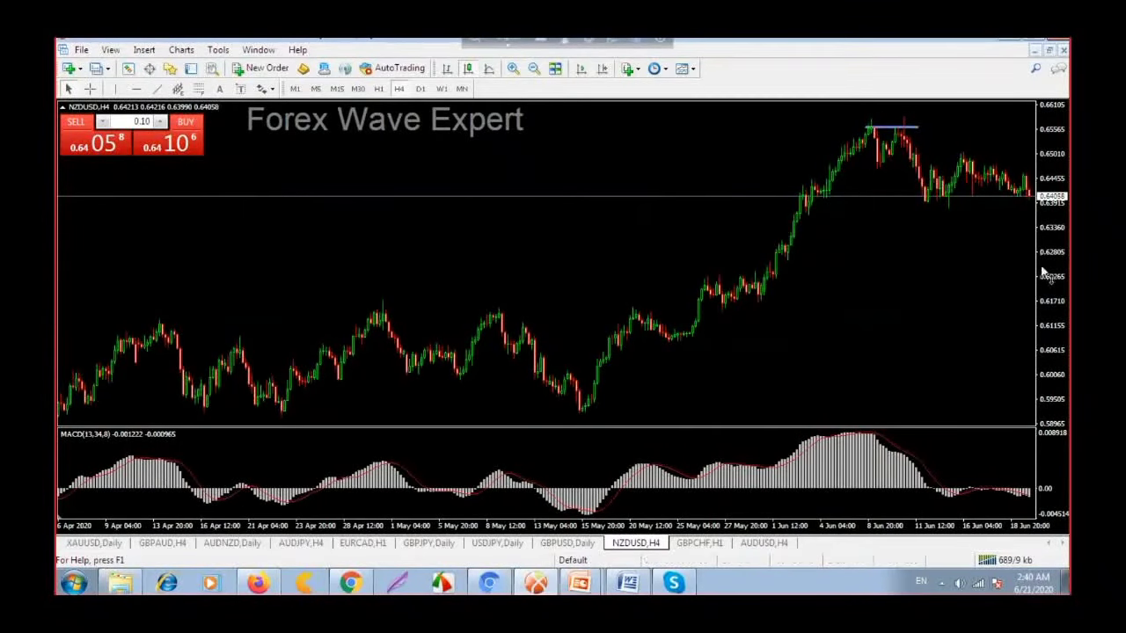
{"action": "left_click_drag", "start_coordinate": [1047, 275], "coordinate": [1051, 327]}
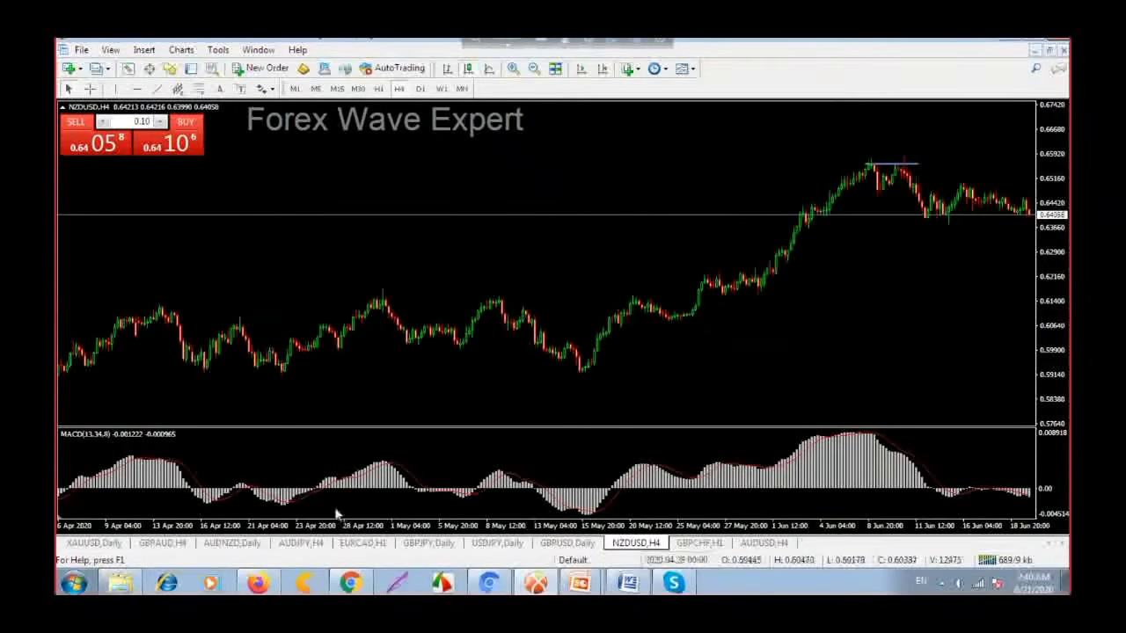
{"action": "left_click_drag", "start_coordinate": [330, 527], "coordinate": [349, 527]}
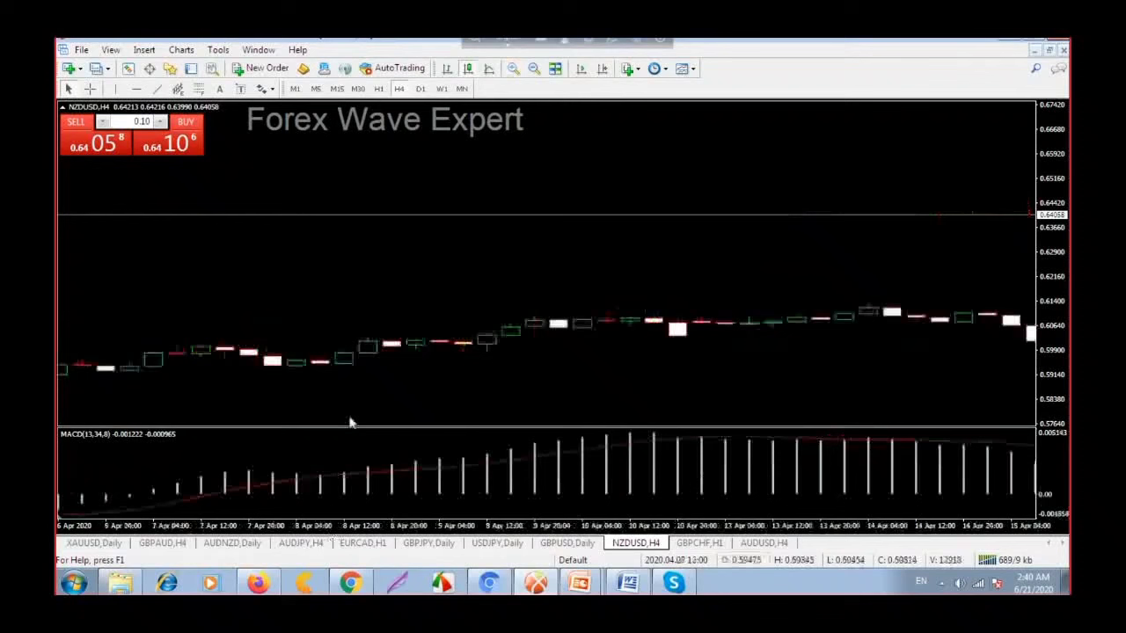
{"action": "left_click", "coordinate": [531, 72]}
{"action": "left_click", "coordinate": [534, 69]}
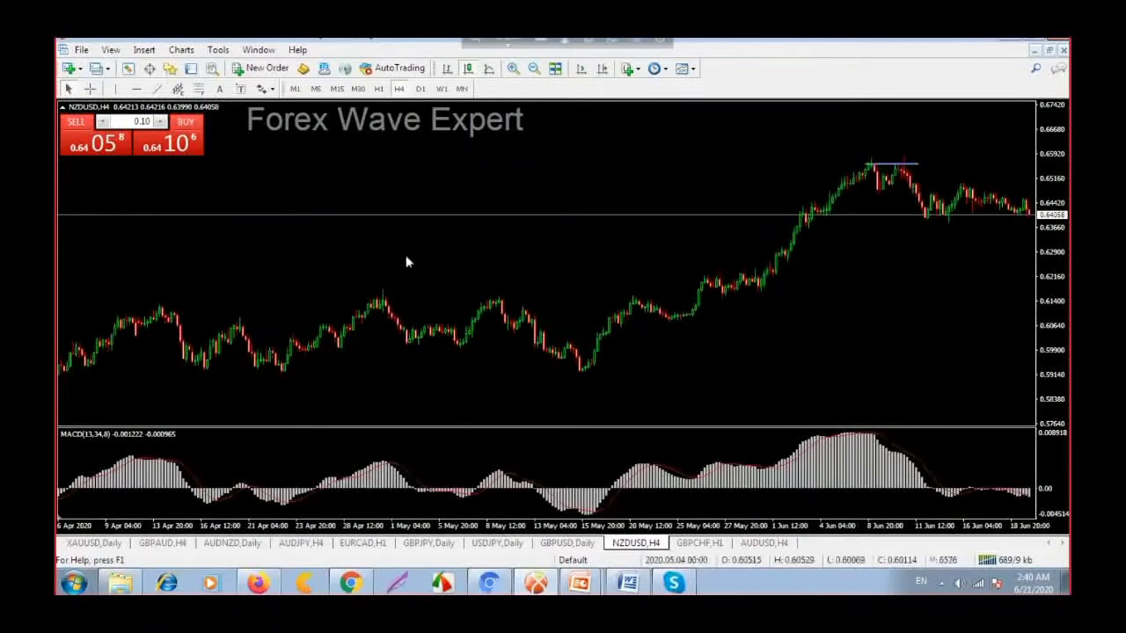
- Draw a thin rectangle along the matching price lows from mid-April to about 20 May as a support band
{"action": "left_click", "coordinate": [143, 50]}
{"action": "mouse_move", "coordinate": [233, 159]}
{"action": "left_click", "coordinate": [269, 158]}
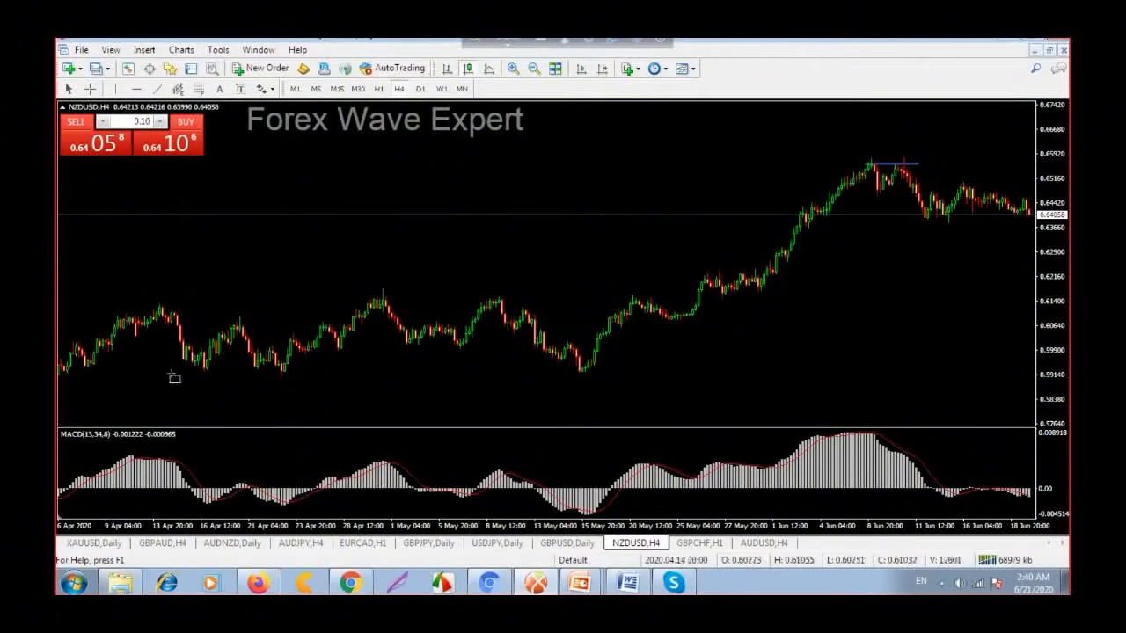
{"action": "left_click_drag", "start_coordinate": [194, 372], "coordinate": [641, 371]}
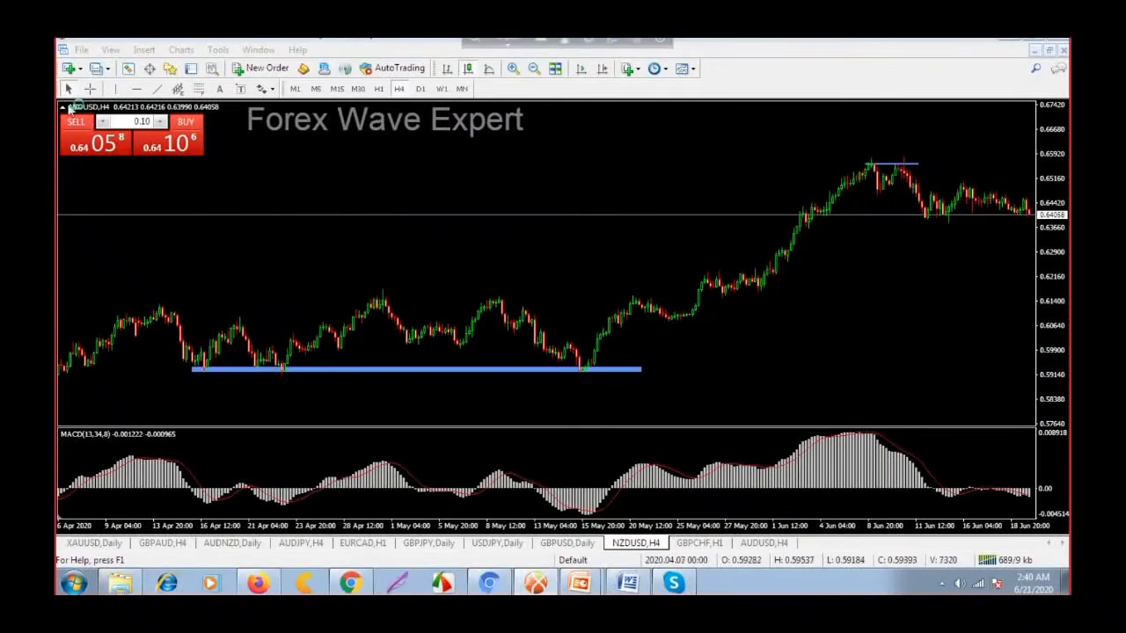
- Start a screenshot capture with a selection of 1350x566 covering the whole chart area
{"action": "key", "text": "Print"}
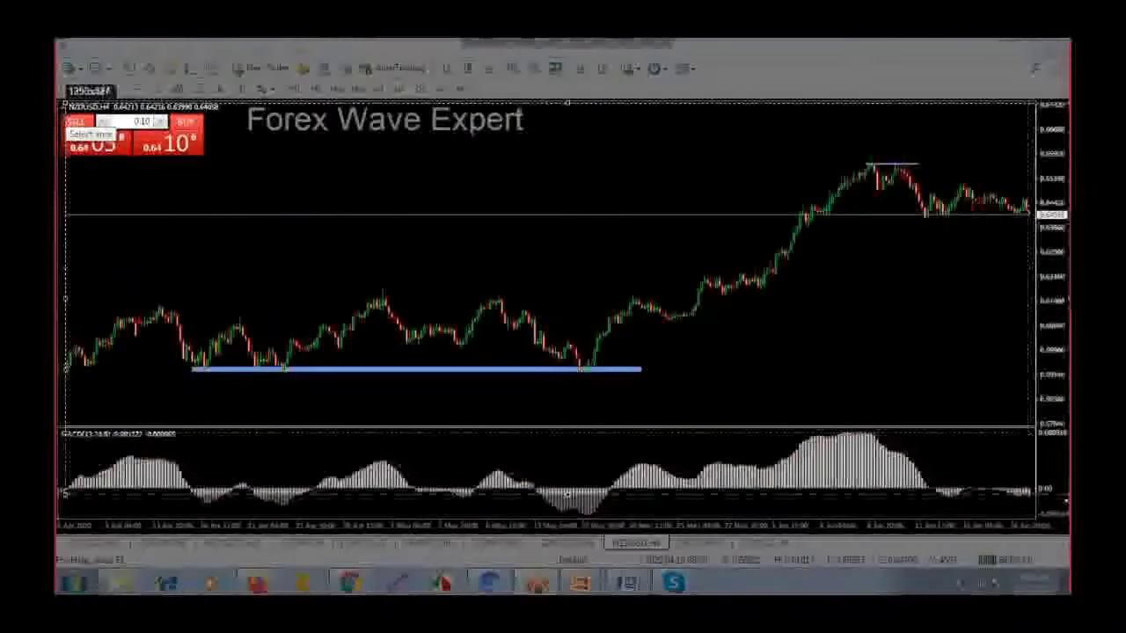
{"action": "left_click_drag", "start_coordinate": [63, 103], "coordinate": [1069, 523]}
- Outline the blue support band with a red rectangle and trace the price swings to and from it with red arrows
{"action": "left_click", "coordinate": [1056, 437]}
{"action": "left_click_drag", "start_coordinate": [191, 364], "coordinate": [608, 381]}
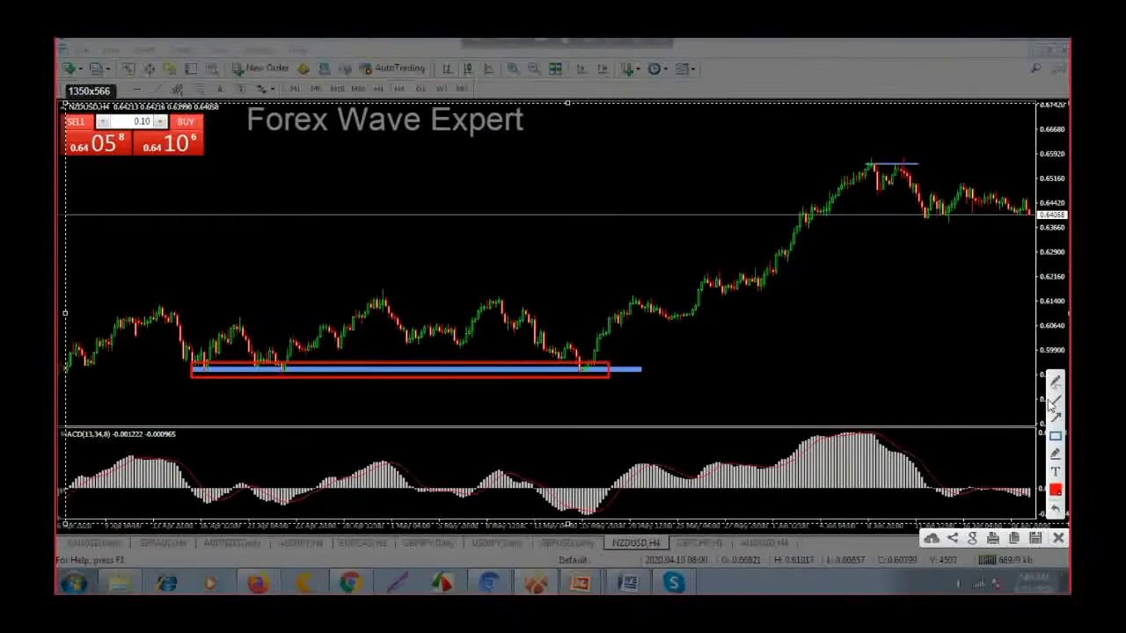
{"action": "mouse_move", "coordinate": [165, 309]}
{"action": "left_mouse_down"}
{"action": "mouse_move", "coordinate": [197, 370]}
{"action": "mouse_move", "coordinate": [209, 374]}
{"action": "mouse_move", "coordinate": [239, 325]}
{"action": "mouse_move", "coordinate": [283, 374]}
{"action": "mouse_move", "coordinate": [381, 303]}
{"action": "left_mouse_up"}
{"action": "mouse_move", "coordinate": [493, 301]}
{"action": "left_mouse_down"}
{"action": "mouse_move", "coordinate": [593, 372]}
{"action": "mouse_move", "coordinate": [586, 366]}
{"action": "left_mouse_up"}
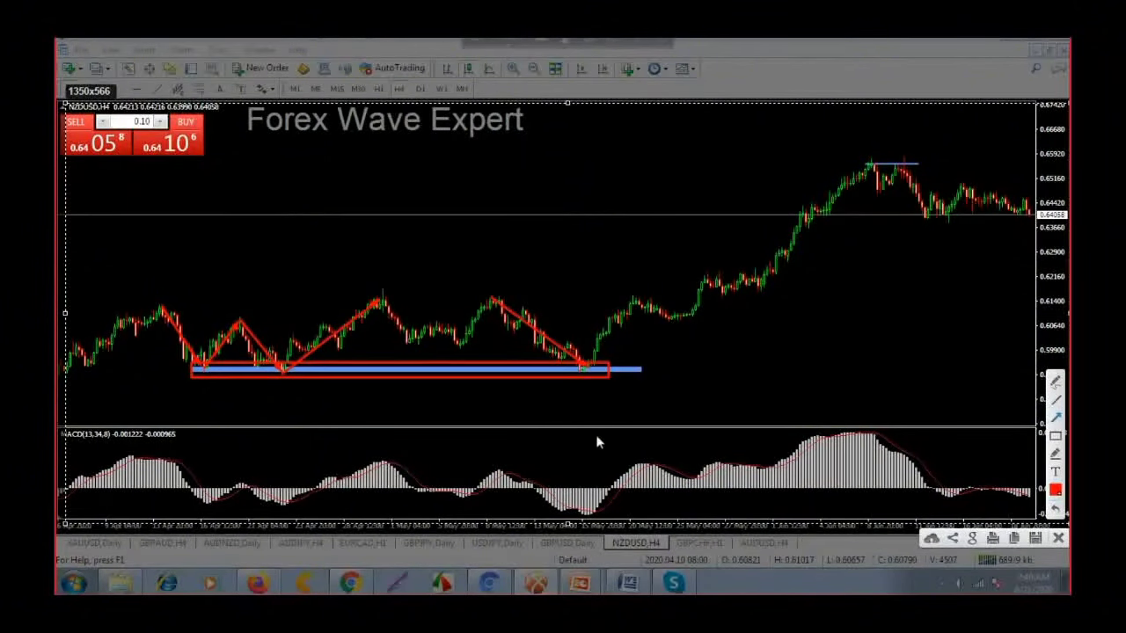
- Undo the red rectangle and all swing arrows on the captured chart
{"action": "key", "text": "ctrl+z"}
{"action": "key", "text": "ctrl+z"}
{"action": "key", "text": "ctrl+z"}
{"action": "key", "text": "ctrl+z"}
{"action": "key", "text": "ctrl+z"}
{"action": "key", "text": "ctrl+z"}
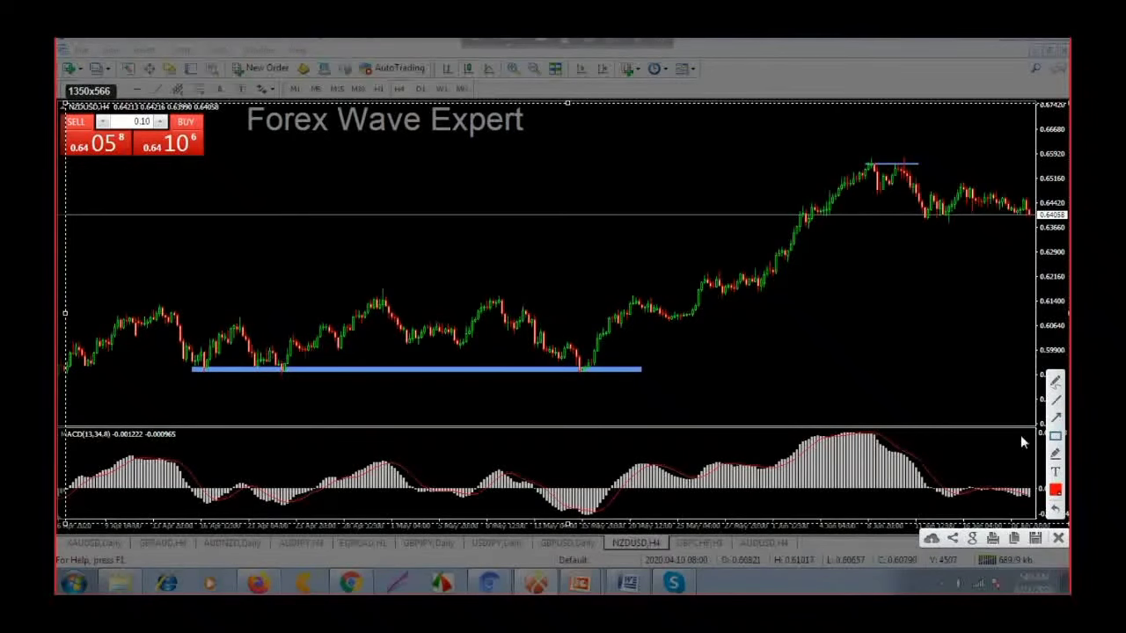
- Outline the support band in red, then add arrows pointing at its three lows and up along the first bounce
{"action": "left_click_drag", "start_coordinate": [190, 368], "coordinate": [640, 376]}
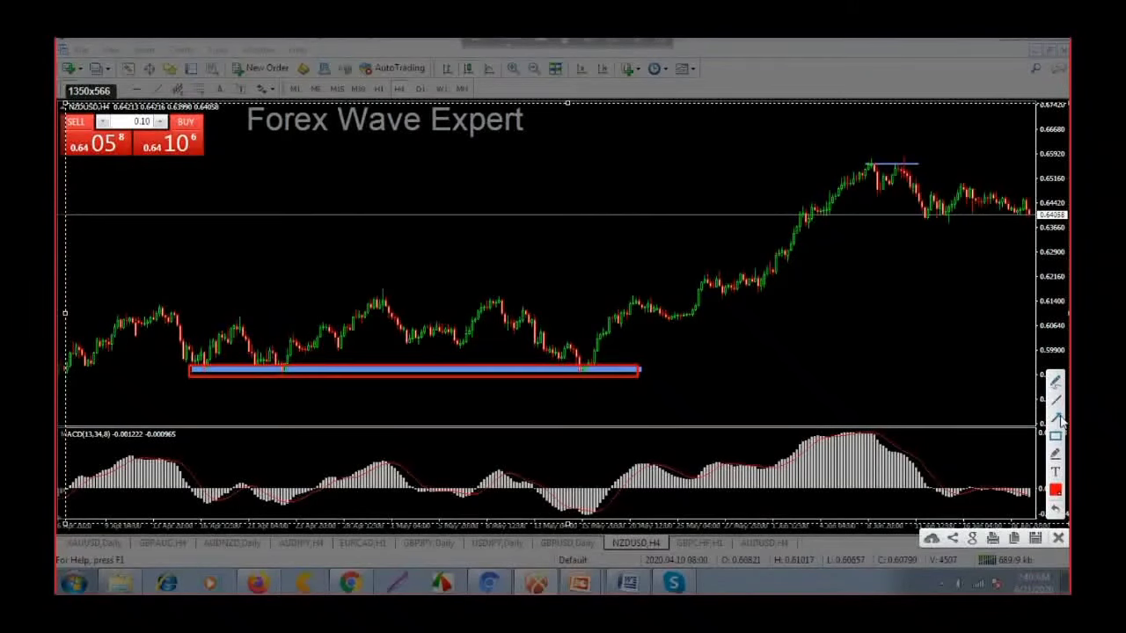
{"action": "left_click_drag", "start_coordinate": [205, 368], "coordinate": [230, 322]}
{"action": "left_click_drag", "start_coordinate": [156, 372], "coordinate": [276, 377]}
{"action": "mouse_move", "coordinate": [537, 372]}
{"action": "left_mouse_down"}
{"action": "mouse_move", "coordinate": [528, 376]}
{"action": "mouse_move", "coordinate": [574, 377]}
{"action": "left_mouse_up"}
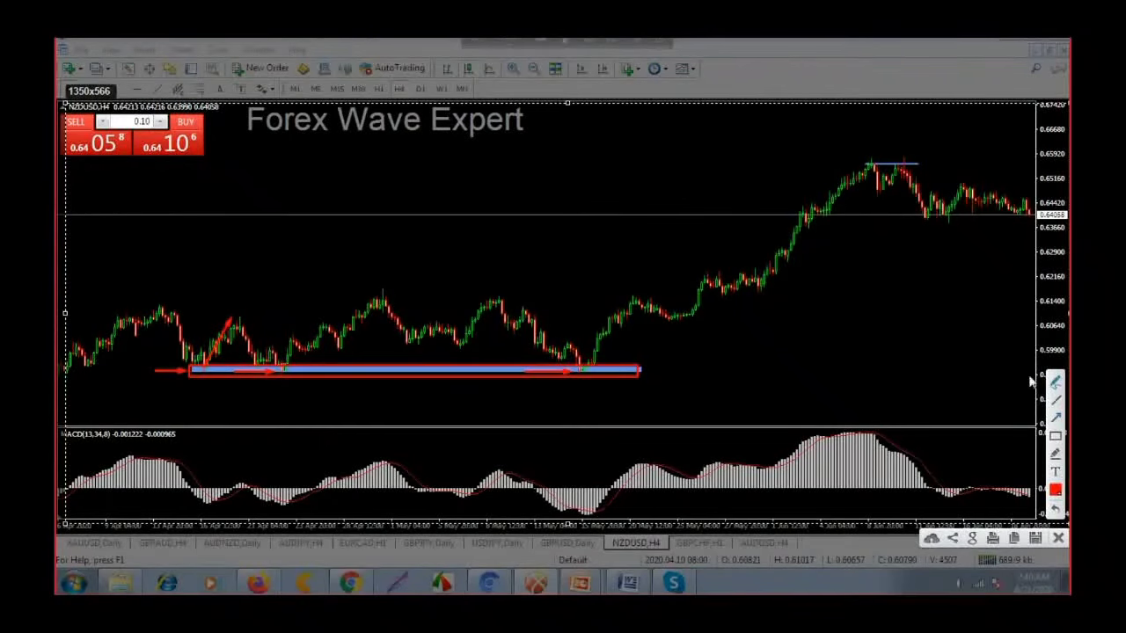
- Trace the early-May drop and rebound freehand in red and circle the two shallower lows above the support band
{"action": "mouse_move", "coordinate": [404, 344]}
{"action": "left_mouse_down"}
{"action": "mouse_move", "coordinate": [447, 336]}
{"action": "mouse_move", "coordinate": [457, 352]}
{"action": "mouse_move", "coordinate": [402, 341]}
{"action": "mouse_move", "coordinate": [414, 343]}
{"action": "left_mouse_up"}
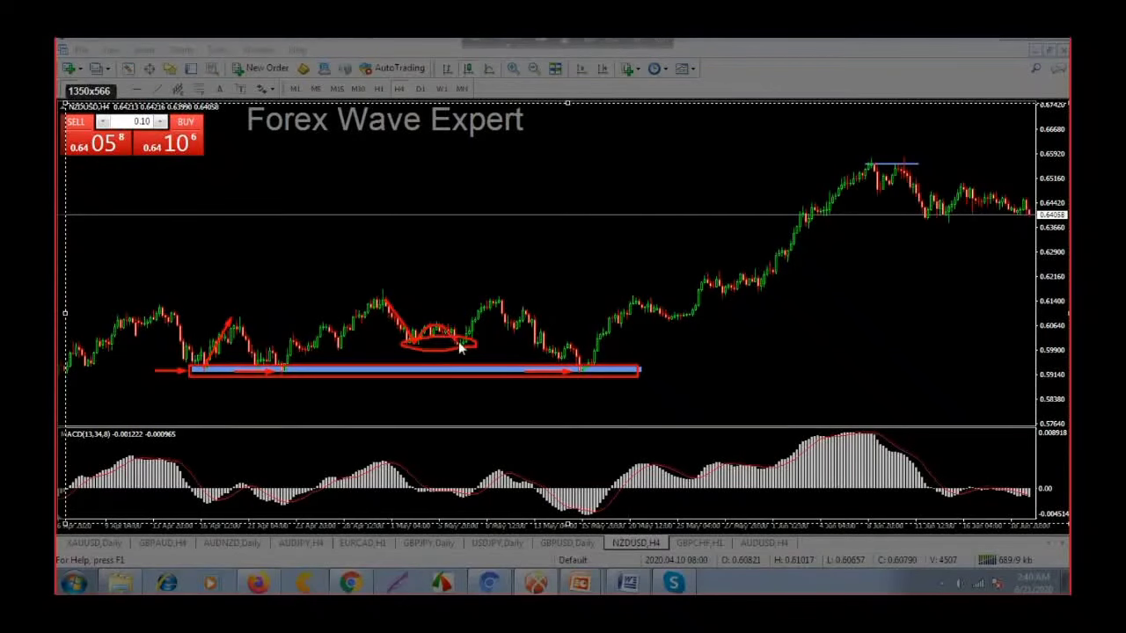
{"action": "left_click_drag", "start_coordinate": [462, 346], "coordinate": [492, 304]}
{"action": "mouse_move", "coordinate": [452, 346]}
{"action": "left_mouse_down"}
{"action": "mouse_move", "coordinate": [472, 344]}
{"action": "mouse_move", "coordinate": [460, 354]}
{"action": "mouse_move", "coordinate": [458, 346]}
{"action": "left_mouse_up"}
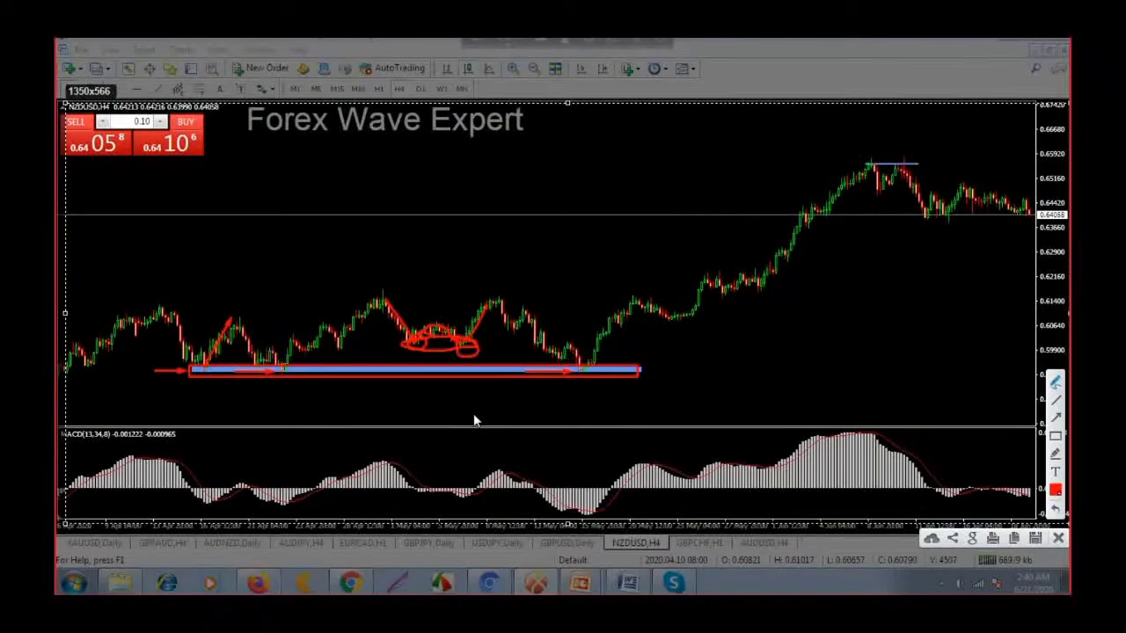
{"action": "left_click_drag", "start_coordinate": [475, 347], "coordinate": [495, 348]}
- Undo the support outline, arrows and freehand marks on the captured chart
{"action": "key", "text": "ctrl+z"}
{"action": "key", "text": "ctrl+z"}
{"action": "key", "text": "ctrl+z"}
{"action": "key", "text": "ctrl+z"}
{"action": "key", "text": "ctrl+z"}
{"action": "key", "text": "ctrl+z"}
{"action": "key", "text": "ctrl+z"}
{"action": "key", "text": "ctrl+z"}
{"action": "key", "text": "ctrl+z"}
{"action": "key", "text": "ctrl+z"}
{"action": "key", "text": "ctrl+z"}
{"action": "key", "text": "ctrl+z"}
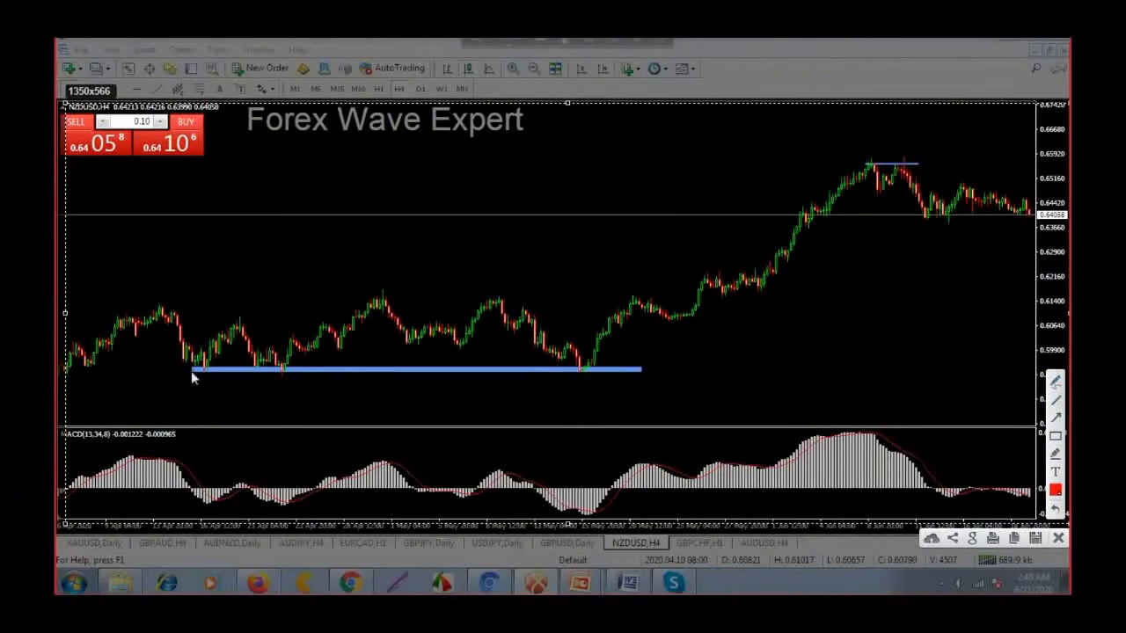
- Draw thick red lines along the declines into support and mark the early-May drop with a horizontal line under its lows
{"action": "left_click_drag", "start_coordinate": [162, 306], "coordinate": [195, 367]}
{"action": "left_click_drag", "start_coordinate": [235, 329], "coordinate": [282, 368]}
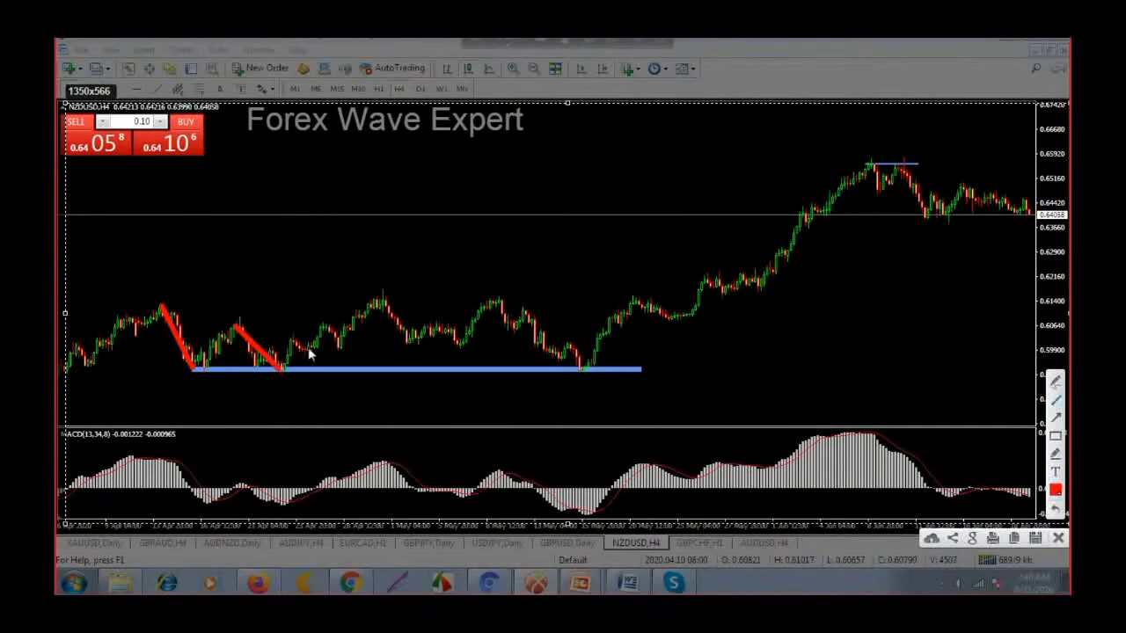
{"action": "mouse_move", "coordinate": [503, 308]}
{"action": "left_mouse_down"}
{"action": "mouse_move", "coordinate": [577, 368]}
{"action": "mouse_move", "coordinate": [611, 316]}
{"action": "left_mouse_up"}
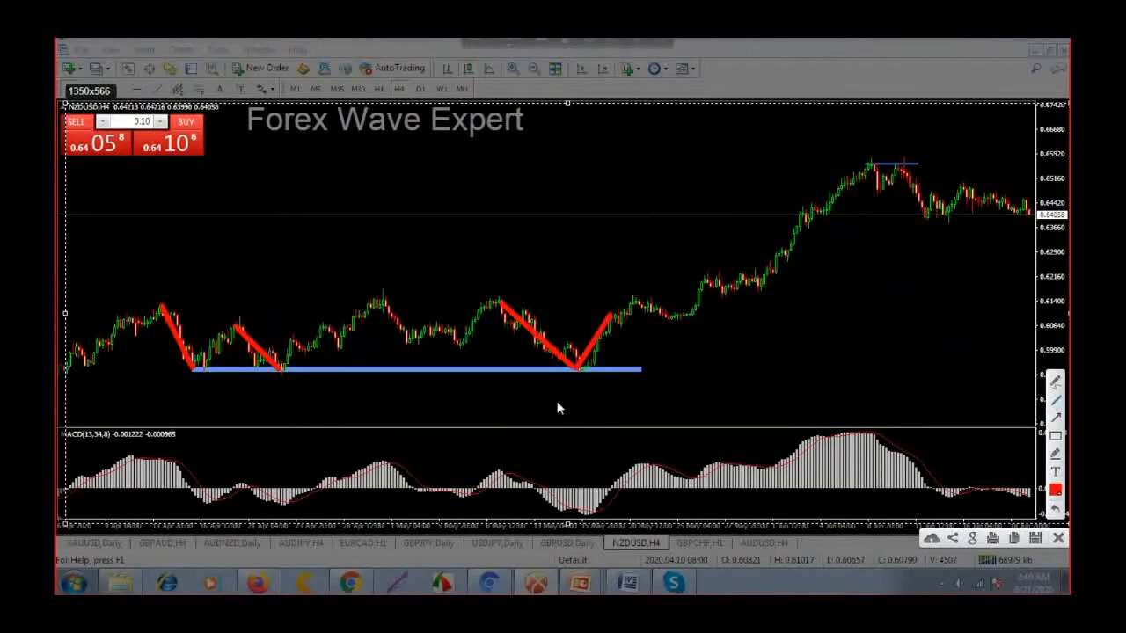
{"action": "key", "text": "ctrl+z"}
{"action": "mouse_move", "coordinate": [384, 304]}
{"action": "left_mouse_down"}
{"action": "mouse_move", "coordinate": [408, 347]}
{"action": "mouse_move", "coordinate": [473, 344]}
{"action": "left_mouse_up"}
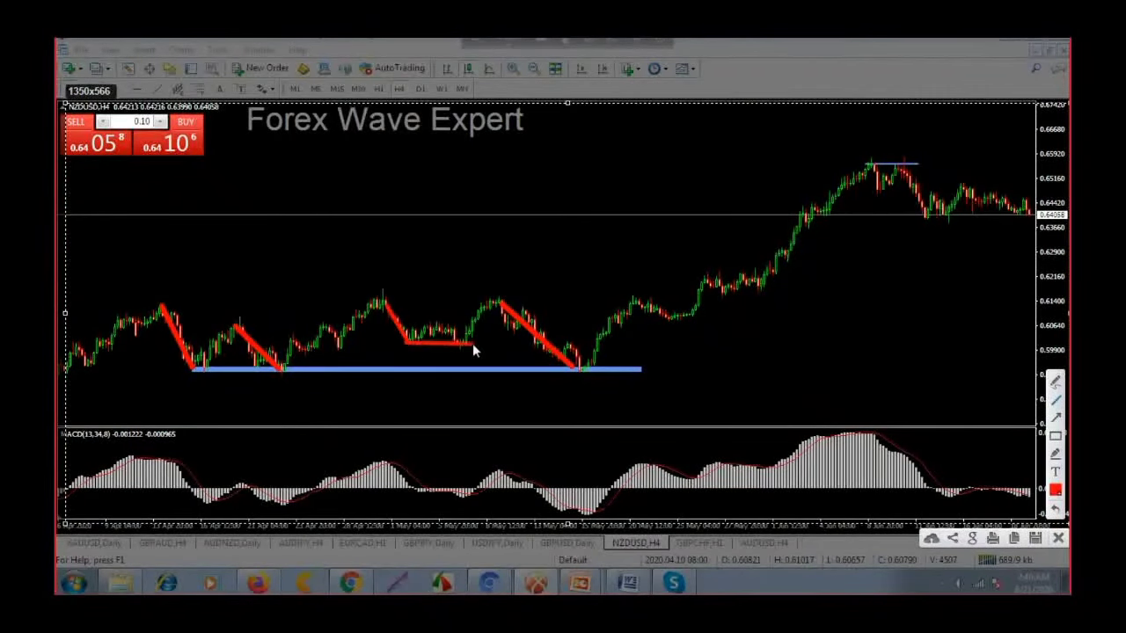
- Underline the lows on the support band and sketch rough red boxes around the mid-April, late-April, early-May and mid-May lows
{"action": "left_click_drag", "start_coordinate": [600, 370], "coordinate": [570, 371]}
{"action": "left_click_drag", "start_coordinate": [308, 365], "coordinate": [201, 367]}
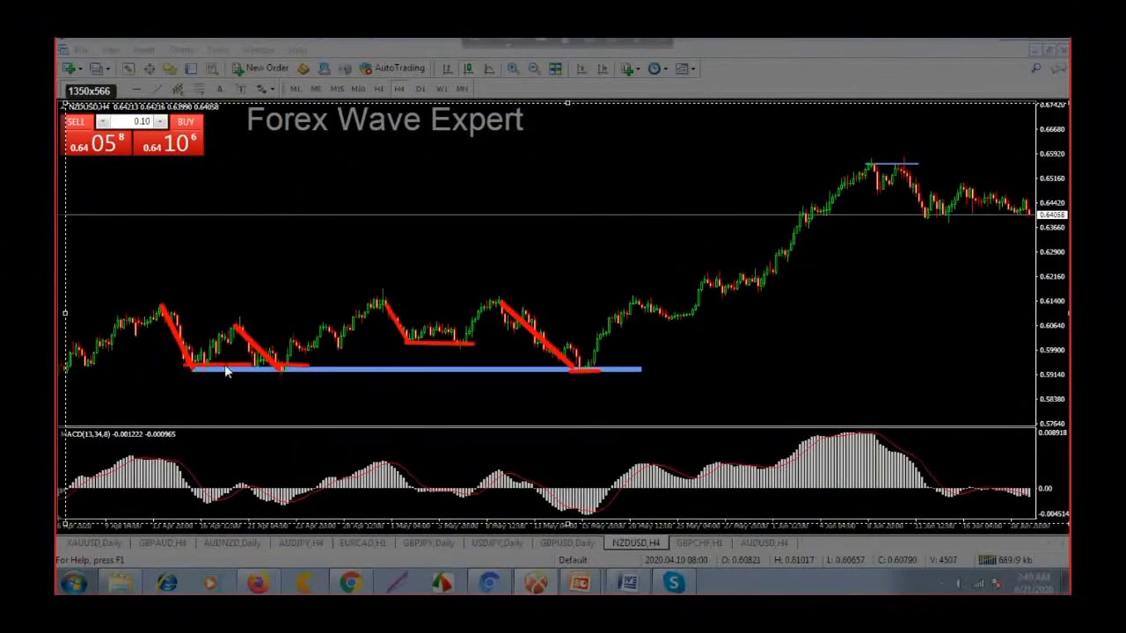
{"action": "mouse_move", "coordinate": [187, 369]}
{"action": "left_mouse_down"}
{"action": "mouse_move", "coordinate": [236, 391]}
{"action": "mouse_move", "coordinate": [260, 378]}
{"action": "left_mouse_up"}
{"action": "mouse_move", "coordinate": [262, 370]}
{"action": "left_mouse_down"}
{"action": "mouse_move", "coordinate": [291, 372]}
{"action": "mouse_move", "coordinate": [249, 385]}
{"action": "left_mouse_up"}
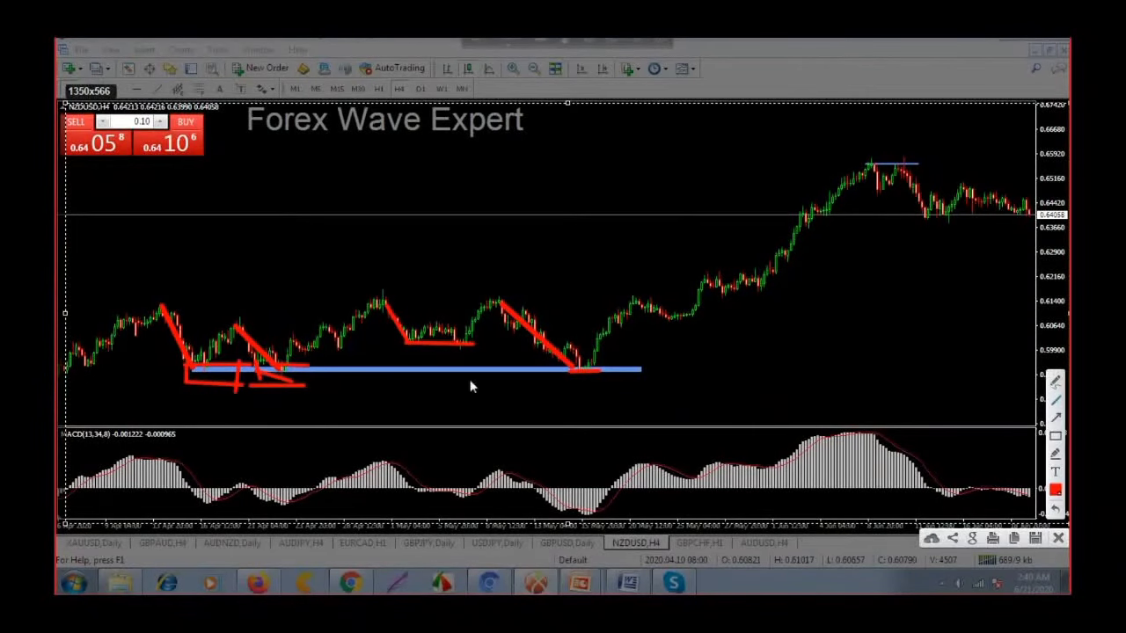
{"action": "left_click_drag", "start_coordinate": [567, 370], "coordinate": [596, 372]}
{"action": "mouse_move", "coordinate": [399, 338]}
{"action": "left_mouse_down"}
{"action": "mouse_move", "coordinate": [401, 359]}
{"action": "mouse_move", "coordinate": [418, 341]}
{"action": "mouse_move", "coordinate": [427, 363]}
{"action": "mouse_move", "coordinate": [466, 350]}
{"action": "left_mouse_up"}
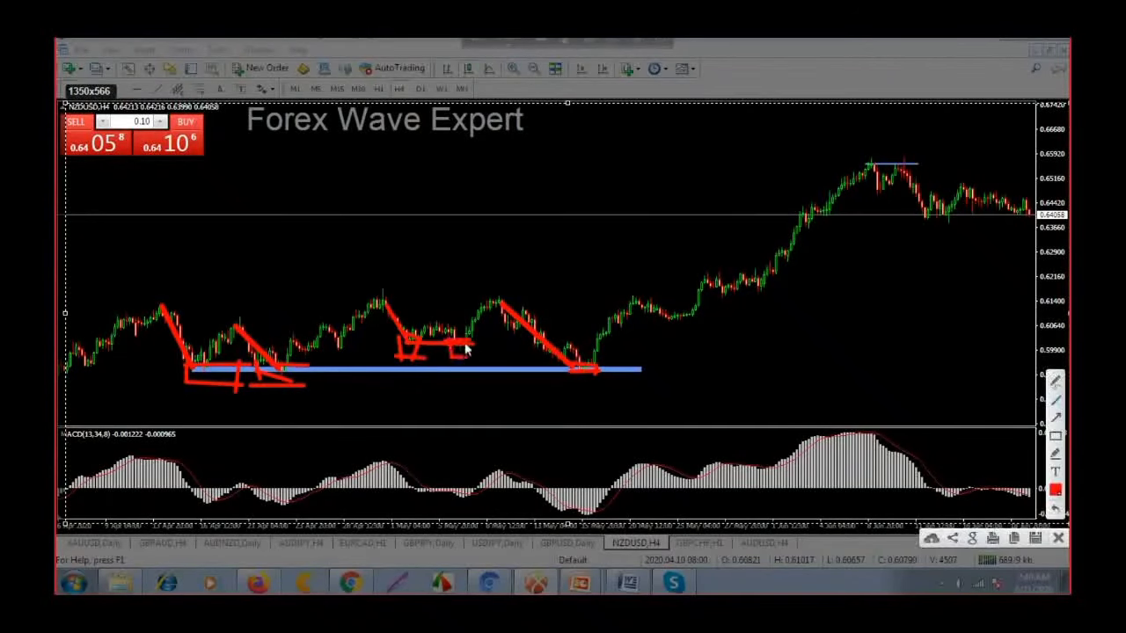
- Undo all red decline lines, underlines and rough boxes around the lows
{"action": "key", "text": "ctrl+z"}
{"action": "key", "text": "ctrl+z"}
{"action": "key", "text": "ctrl+z"}
{"action": "key", "text": "ctrl+z"}
{"action": "key", "text": "ctrl+z"}
{"action": "key", "text": "ctrl+z"}
{"action": "key", "text": "ctrl+z"}
{"action": "key", "text": "ctrl+z"}
{"action": "key", "text": "ctrl+z"}
{"action": "key", "text": "ctrl+z"}
{"action": "key", "text": "ctrl+z"}
{"action": "key", "text": "ctrl+z"}
{"action": "key", "text": "ctrl+z"}
{"action": "key", "text": "ctrl+z"}
{"action": "key", "text": "ctrl+z"}
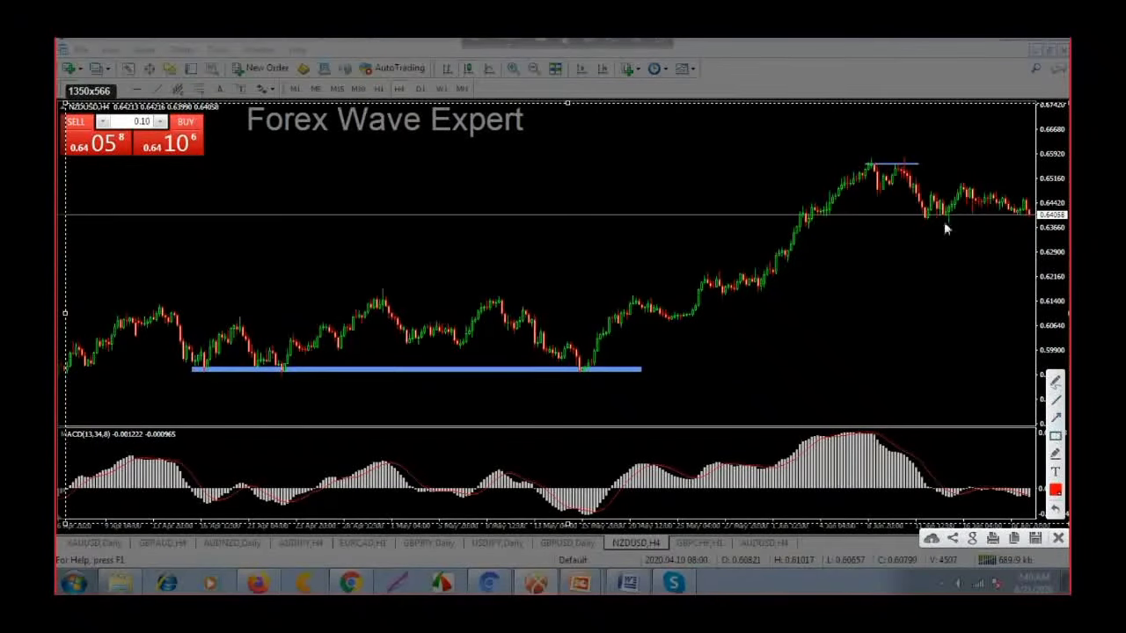
- Draw a thick red line under the June lows and box each swing low from mid-April to mid-May
{"action": "left_click_drag", "start_coordinate": [922, 220], "coordinate": [1025, 226]}
{"action": "left_click_drag", "start_coordinate": [175, 368], "coordinate": [313, 383]}
{"action": "left_click_drag", "start_coordinate": [561, 361], "coordinate": [605, 378]}
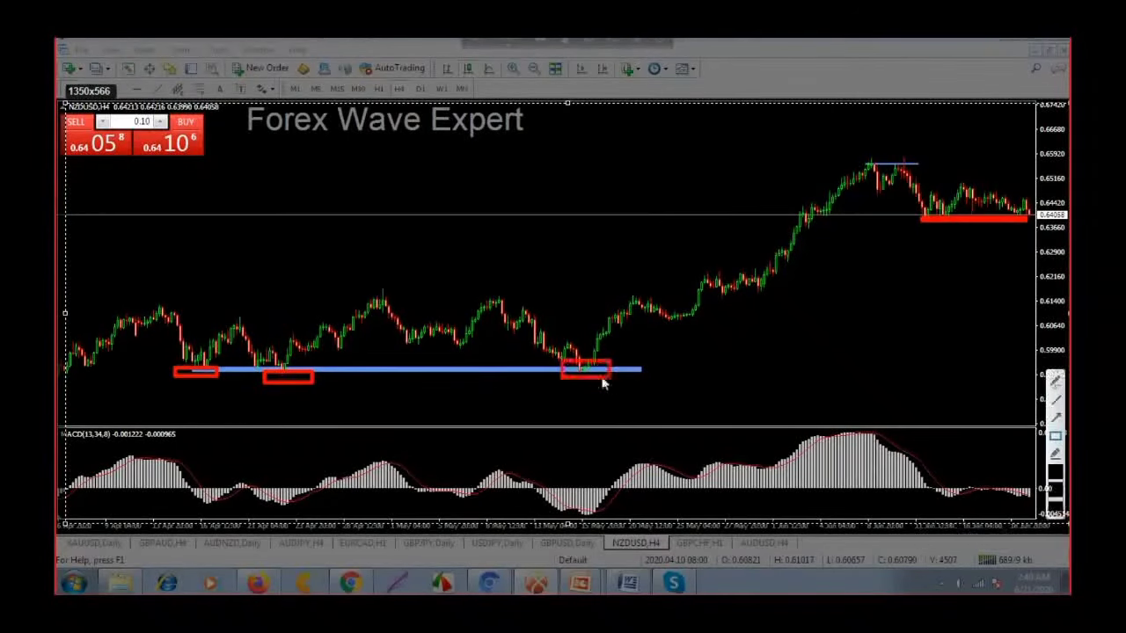
{"action": "left_click_drag", "start_coordinate": [450, 340], "coordinate": [475, 351]}
{"action": "left_click_drag", "start_coordinate": [400, 339], "coordinate": [415, 348]}
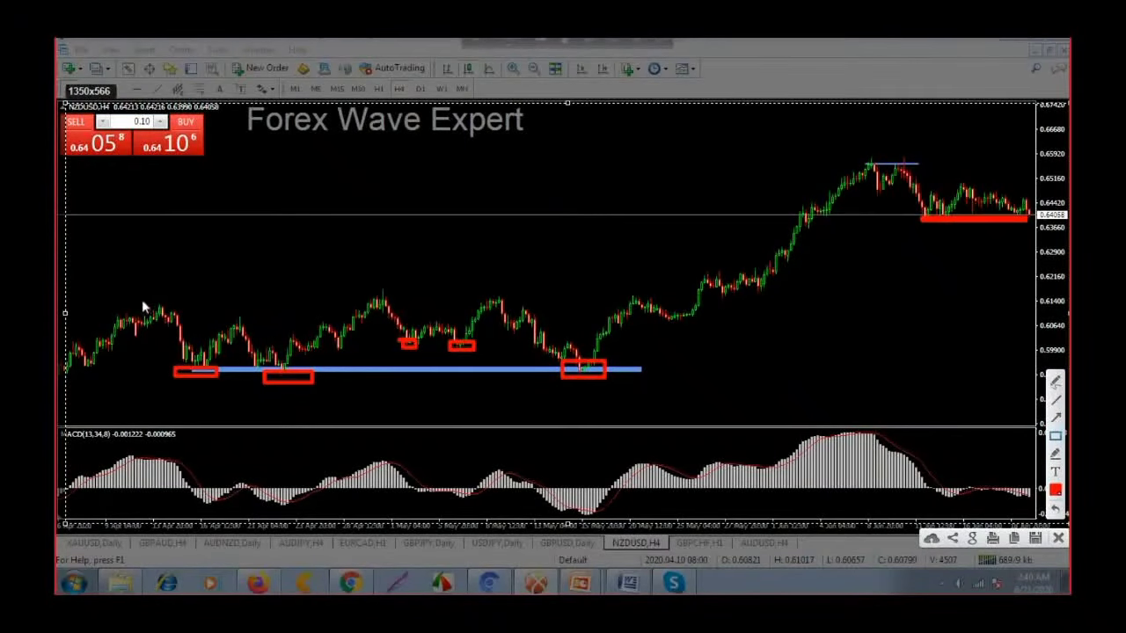
- Box the four swing highs from mid-April to early May and connect the upper ones with a red resistance line
{"action": "mouse_move", "coordinate": [141, 298]}
{"action": "left_mouse_down"}
{"action": "mouse_move", "coordinate": [182, 322]}
{"action": "mouse_move", "coordinate": [251, 327]}
{"action": "left_mouse_up"}
{"action": "left_click_drag", "start_coordinate": [368, 286], "coordinate": [405, 306]}
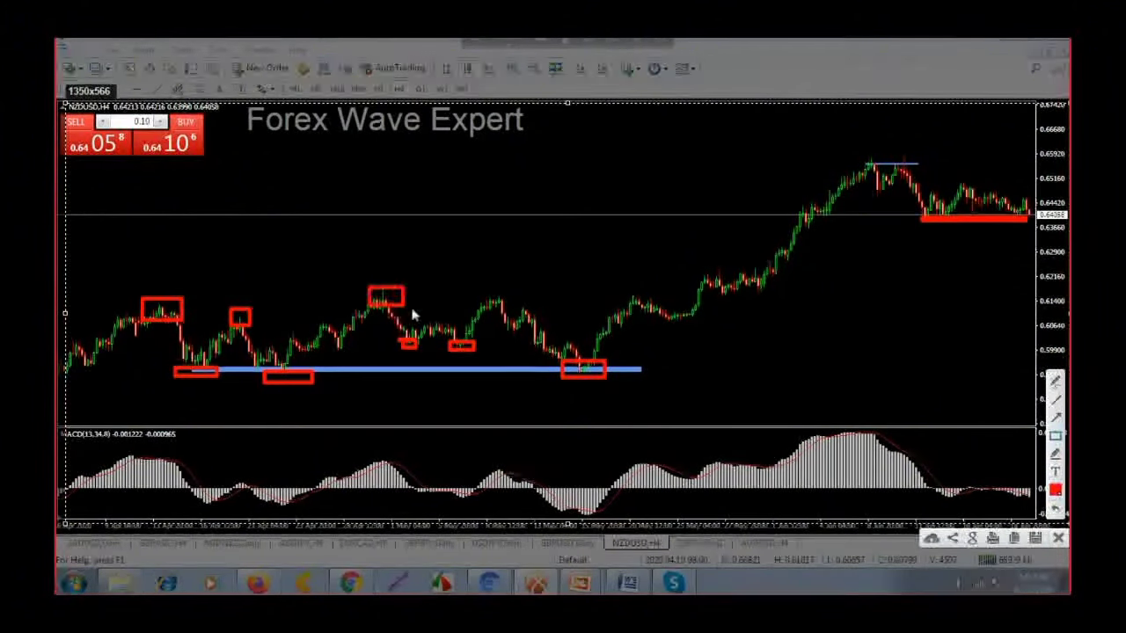
{"action": "left_click_drag", "start_coordinate": [475, 291], "coordinate": [520, 306]}
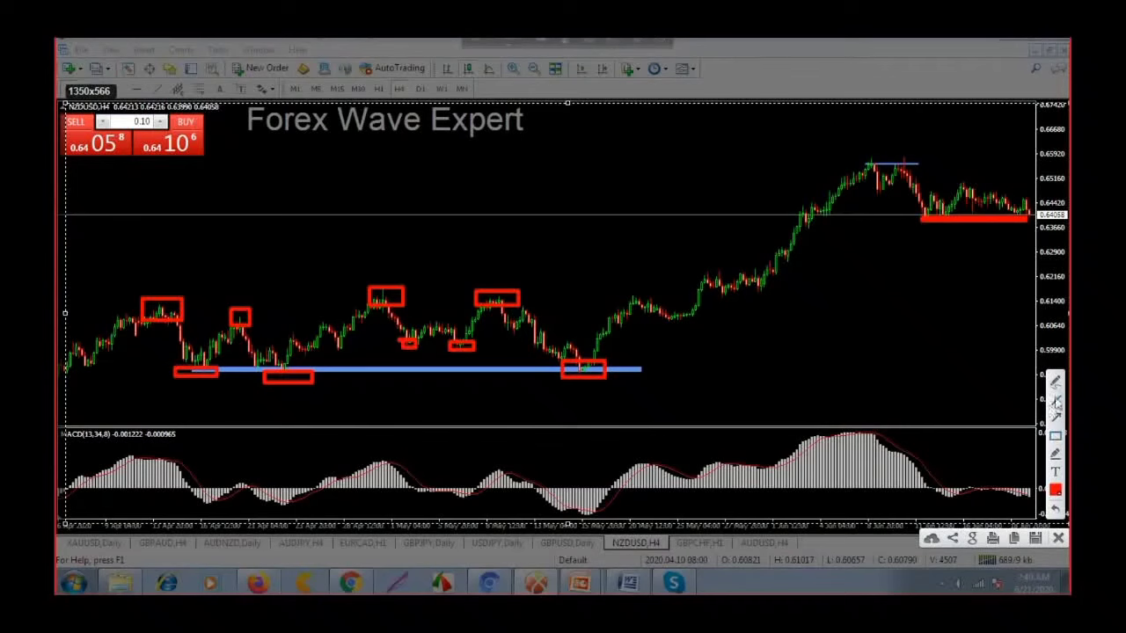
{"action": "mouse_move", "coordinate": [157, 310]}
{"action": "left_mouse_down"}
{"action": "mouse_move", "coordinate": [505, 284]}
{"action": "mouse_move", "coordinate": [543, 307]}
{"action": "left_mouse_up"}
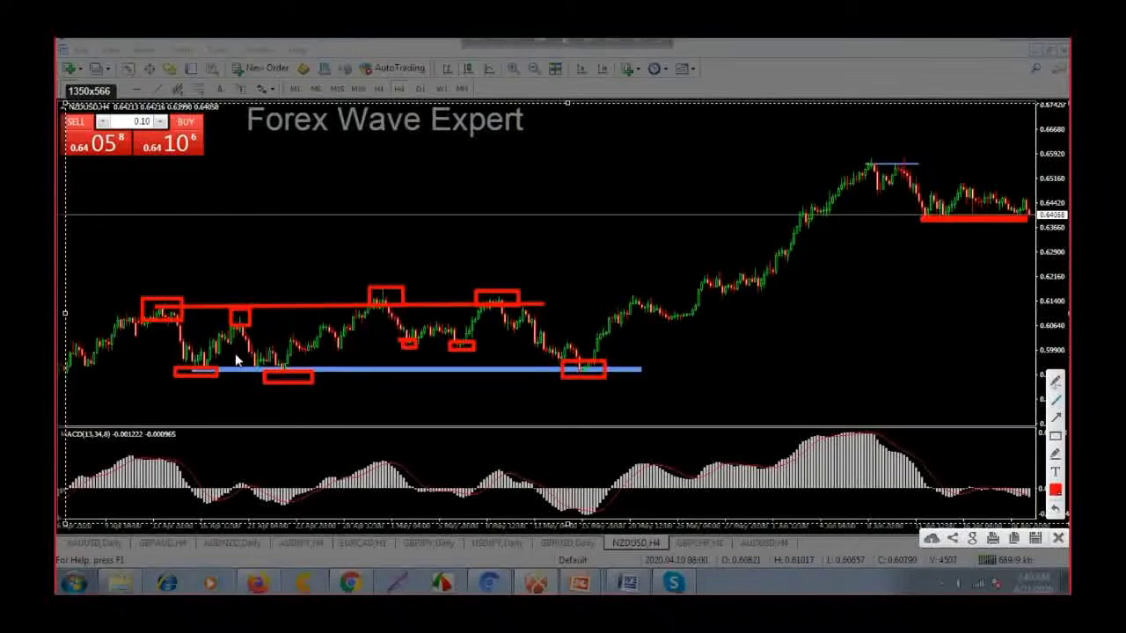
- Undo the resistance line, the high and low boxes, and the red line under the June lows
{"action": "key", "text": "ctrl+z"}
{"action": "key", "text": "ctrl+z"}
{"action": "key", "text": "ctrl+z"}
{"action": "key", "text": "ctrl+z"}
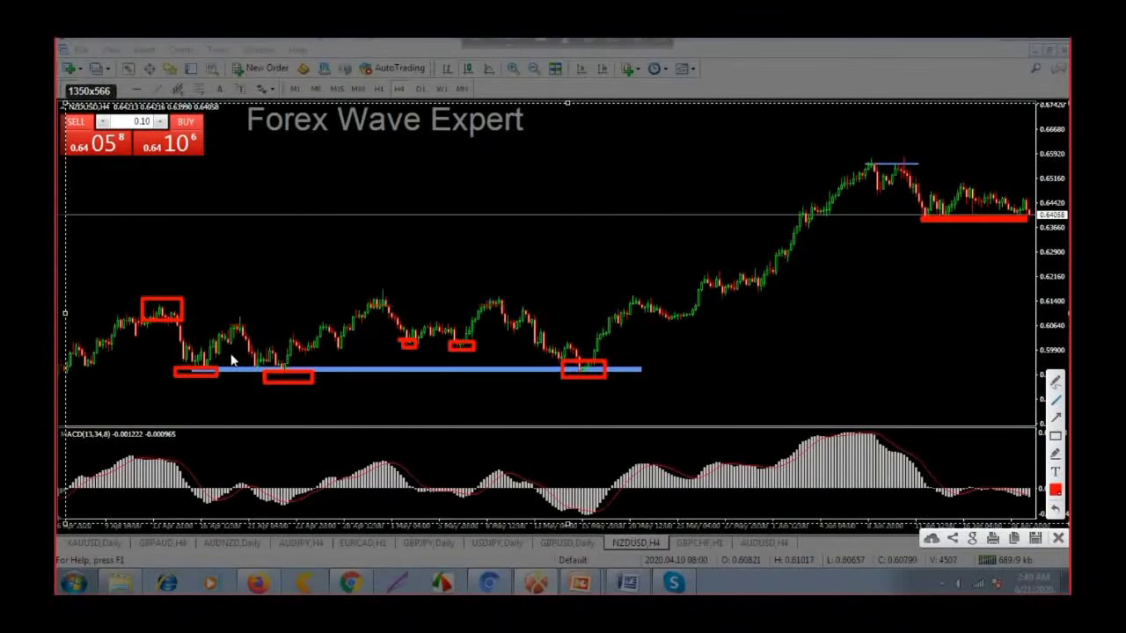
{"action": "key", "text": "BackSpace"}
{"action": "key", "text": "BackSpace"}
{"action": "key", "text": "BackSpace"}
{"action": "key", "text": "BackSpace"}
{"action": "key", "text": "BackSpace"}
{"action": "key", "text": "BackSpace"}
{"action": "key", "text": "BackSpace"}
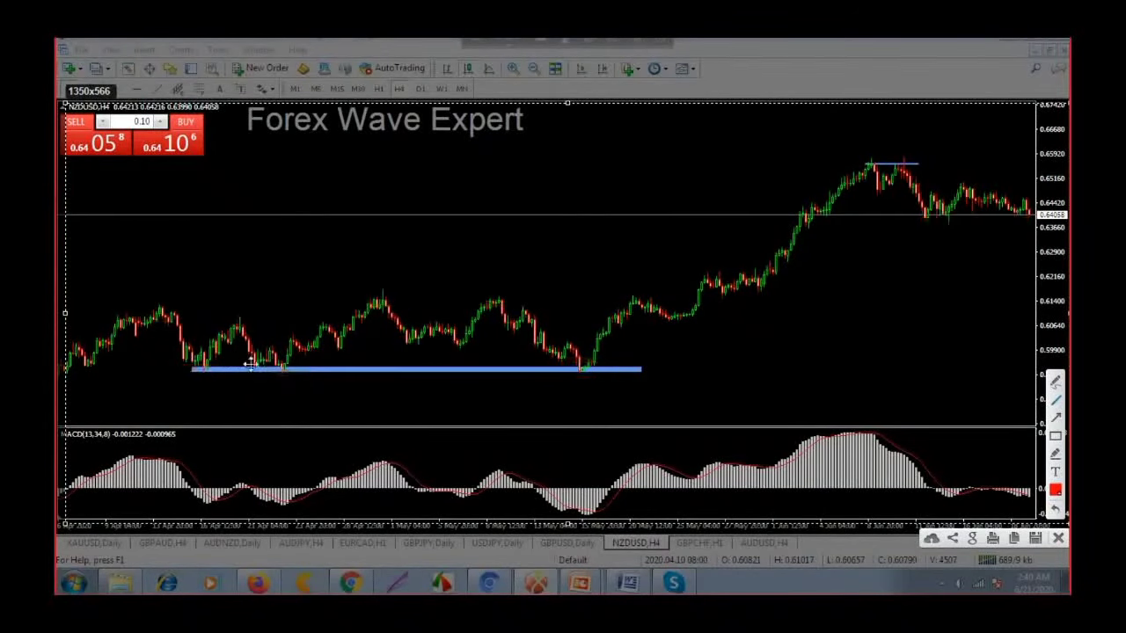
- Draw red lines over the swing highs from mid-April to early May, with slanted pointers at the first two
{"action": "left_click", "coordinate": [1058, 404]}
{"action": "left_click_drag", "start_coordinate": [155, 306], "coordinate": [362, 306]}
{"action": "left_click_drag", "start_coordinate": [231, 324], "coordinate": [276, 322]}
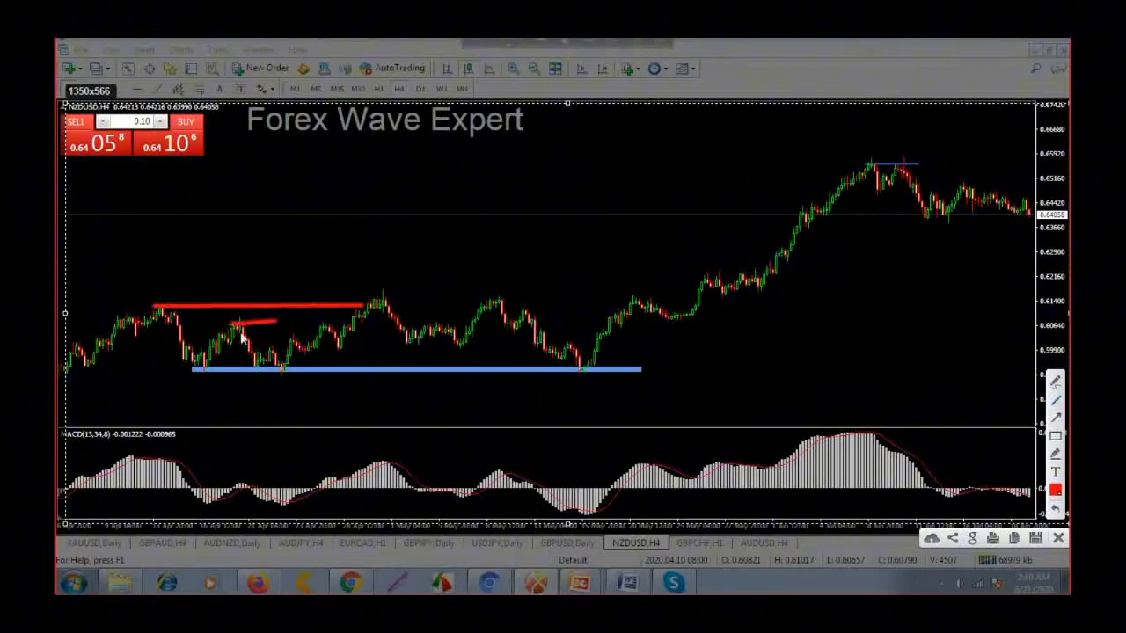
{"action": "left_click_drag", "start_coordinate": [164, 306], "coordinate": [185, 272]}
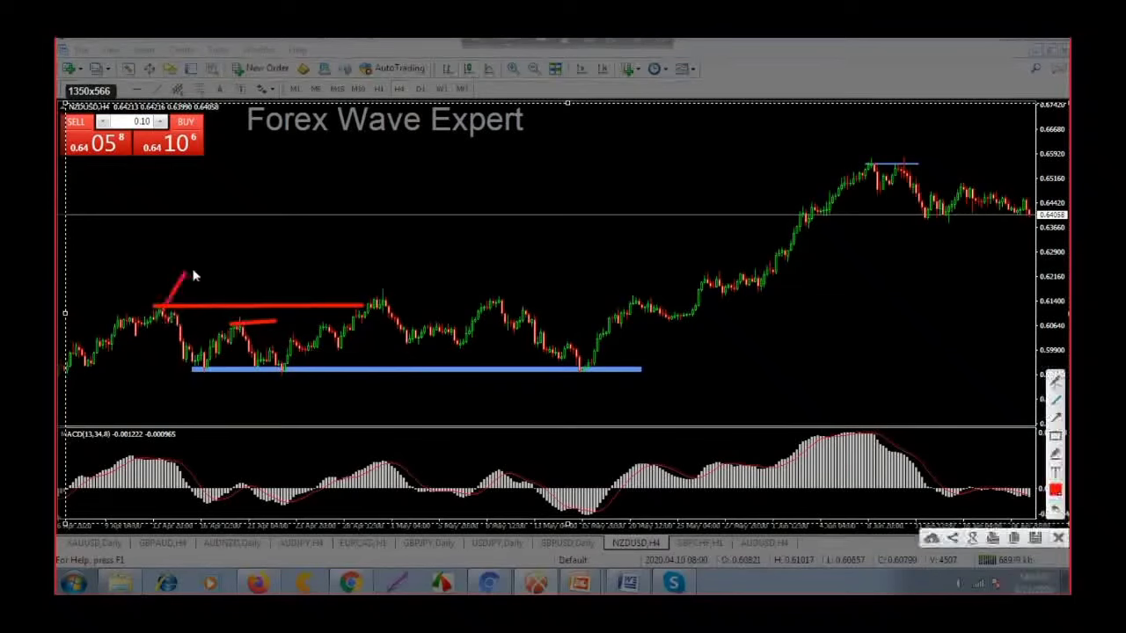
{"action": "left_click_drag", "start_coordinate": [232, 324], "coordinate": [264, 296]}
{"action": "left_click_drag", "start_coordinate": [361, 293], "coordinate": [412, 293]}
{"action": "left_click_drag", "start_coordinate": [486, 291], "coordinate": [525, 302]}
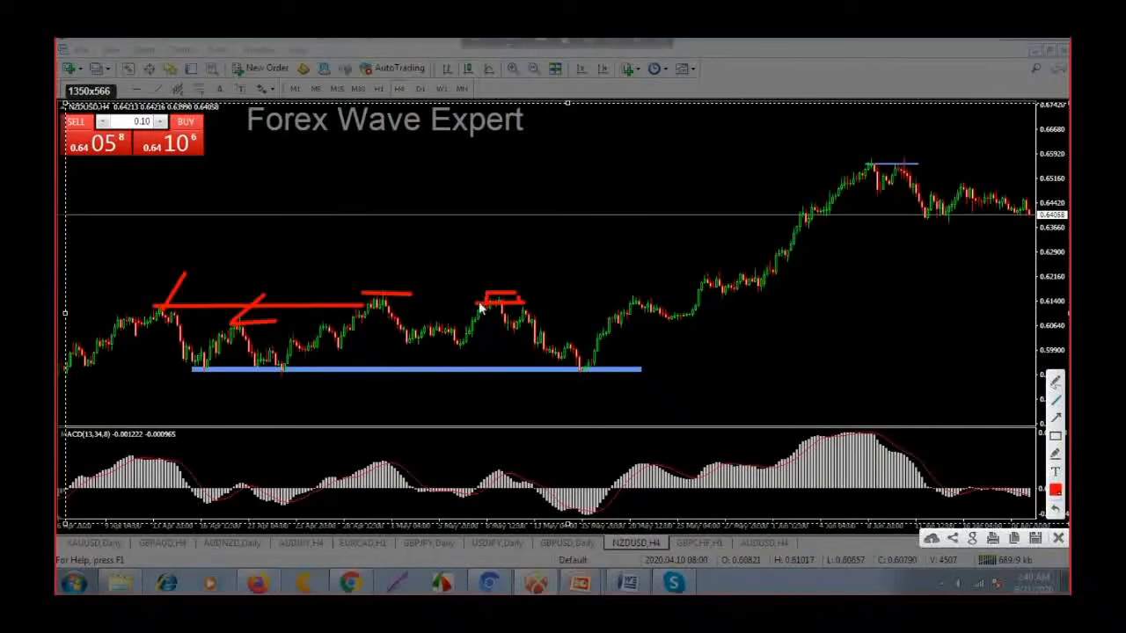
{"action": "left_click_drag", "start_coordinate": [481, 299], "coordinate": [658, 297]}
- Undo all the red lines and pointers drawn around the swing highs
{"action": "key", "text": "ctrl+z"}
{"action": "key", "text": "ctrl+z"}
{"action": "key", "text": "ctrl+z"}
{"action": "key", "text": "ctrl+z"}
{"action": "key", "text": "ctrl+z"}
{"action": "key", "text": "ctrl+z"}
{"action": "key", "text": "ctrl+z"}
{"action": "key", "text": "ctrl+z"}
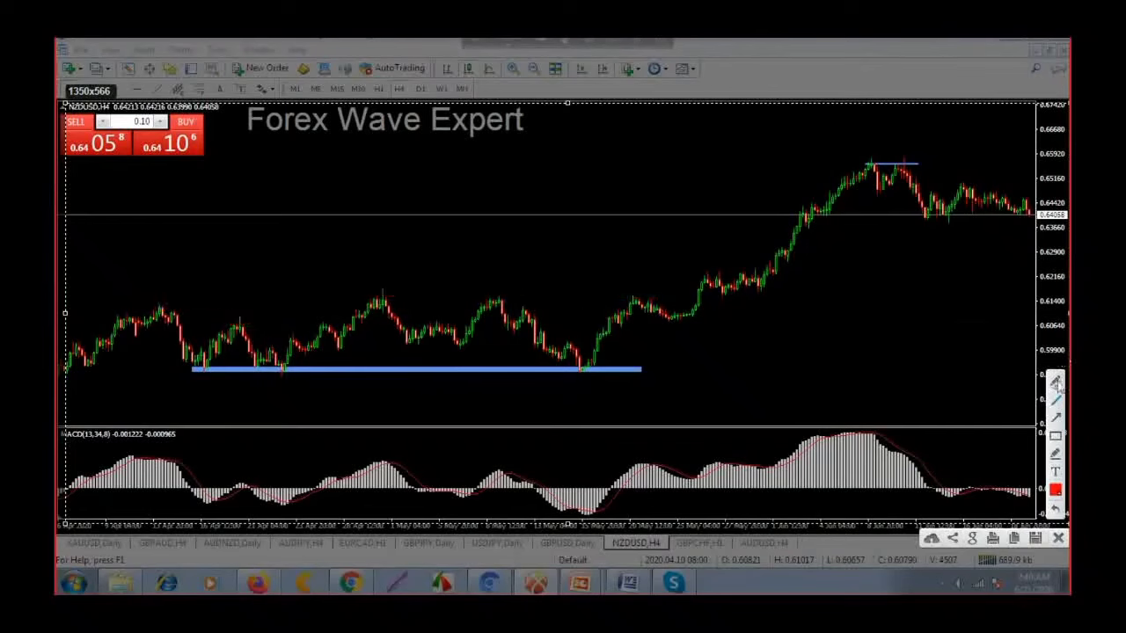
- Circle the mid-April, late-April and early-May highs and the June double top freehand in red, then trace the price through the double top
{"action": "left_click_drag", "start_coordinate": [161, 310], "coordinate": [164, 304]}
{"action": "mouse_move", "coordinate": [365, 297]}
{"action": "left_mouse_down"}
{"action": "mouse_move", "coordinate": [398, 304]}
{"action": "mouse_move", "coordinate": [368, 297]}
{"action": "left_mouse_up"}
{"action": "mouse_move", "coordinate": [496, 314]}
{"action": "left_mouse_down"}
{"action": "mouse_move", "coordinate": [493, 296]}
{"action": "mouse_move", "coordinate": [510, 299]}
{"action": "mouse_move", "coordinate": [494, 309]}
{"action": "left_mouse_up"}
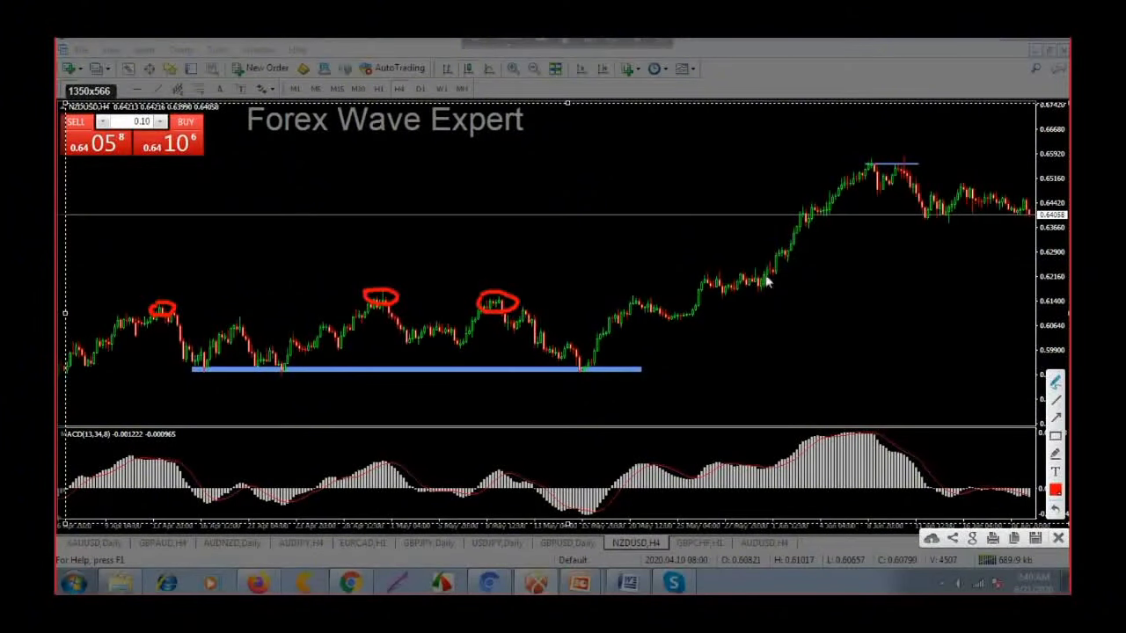
{"action": "mouse_move", "coordinate": [867, 162]}
{"action": "left_mouse_down"}
{"action": "mouse_move", "coordinate": [918, 171]}
{"action": "mouse_move", "coordinate": [884, 176]}
{"action": "mouse_move", "coordinate": [866, 163]}
{"action": "left_mouse_up"}
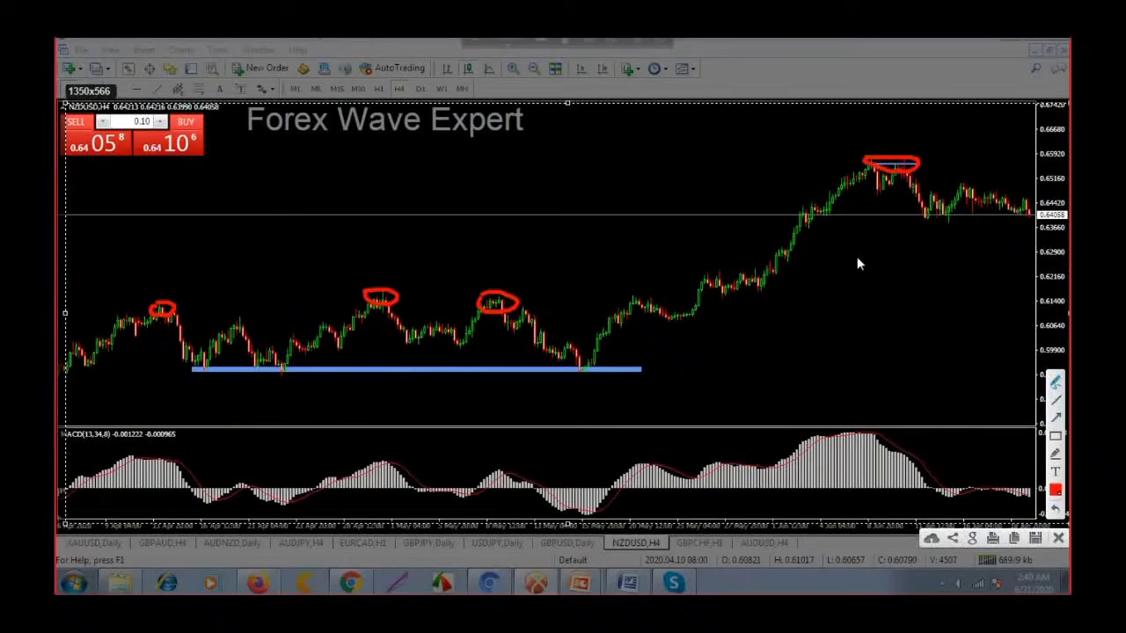
{"action": "mouse_move", "coordinate": [794, 236]}
{"action": "left_mouse_down"}
{"action": "mouse_move", "coordinate": [873, 170]}
{"action": "mouse_move", "coordinate": [883, 200]}
{"action": "mouse_move", "coordinate": [899, 169]}
{"action": "mouse_move", "coordinate": [908, 175]}
{"action": "mouse_move", "coordinate": [927, 218]}
{"action": "left_mouse_up"}
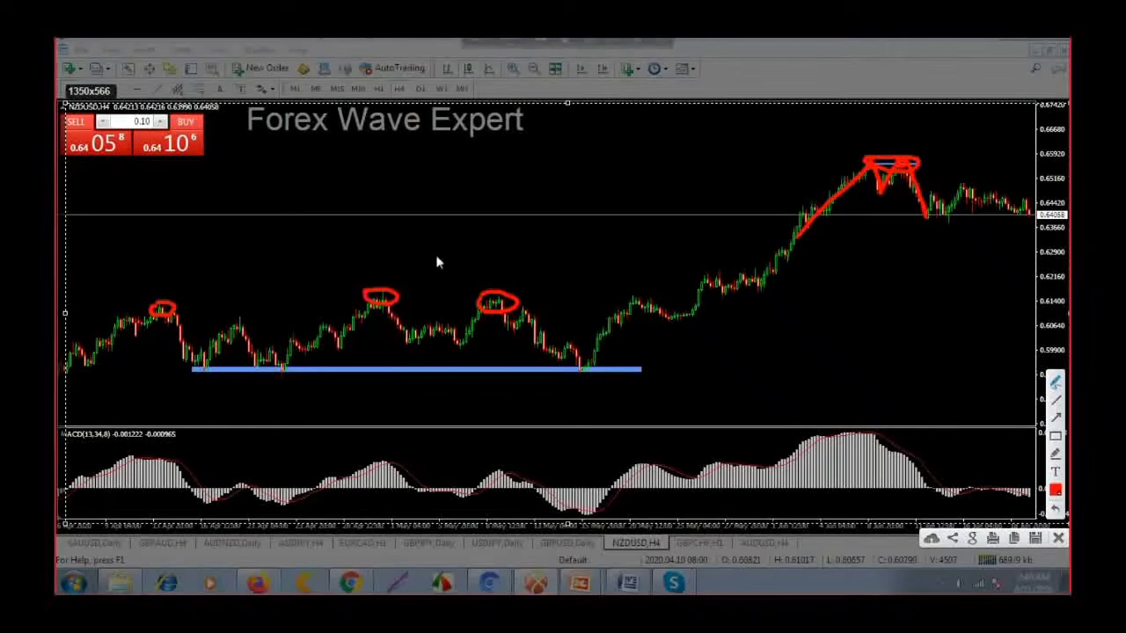
- Sketch a red zigzag in the empty area above the price, mark its turning points, line its upper peaks and underline its lows
{"action": "mouse_move", "coordinate": [379, 174]}
{"action": "left_mouse_down"}
{"action": "mouse_move", "coordinate": [408, 236]}
{"action": "mouse_move", "coordinate": [428, 241]}
{"action": "mouse_move", "coordinate": [410, 230]}
{"action": "mouse_move", "coordinate": [415, 243]}
{"action": "mouse_move", "coordinate": [454, 189]}
{"action": "mouse_move", "coordinate": [489, 280]}
{"action": "mouse_move", "coordinate": [483, 272]}
{"action": "mouse_move", "coordinate": [526, 209]}
{"action": "mouse_move", "coordinate": [534, 221]}
{"action": "mouse_move", "coordinate": [514, 213]}
{"action": "mouse_move", "coordinate": [577, 254]}
{"action": "mouse_move", "coordinate": [602, 197]}
{"action": "left_mouse_up"}
{"action": "left_click_drag", "start_coordinate": [454, 188], "coordinate": [605, 196]}
{"action": "mouse_move", "coordinate": [410, 242]}
{"action": "left_mouse_down"}
{"action": "mouse_move", "coordinate": [555, 272]}
{"action": "mouse_move", "coordinate": [649, 261]}
{"action": "left_mouse_up"}
{"action": "mouse_move", "coordinate": [417, 241]}
{"action": "left_mouse_down"}
{"action": "mouse_move", "coordinate": [458, 240]}
{"action": "mouse_move", "coordinate": [389, 240]}
{"action": "left_mouse_up"}
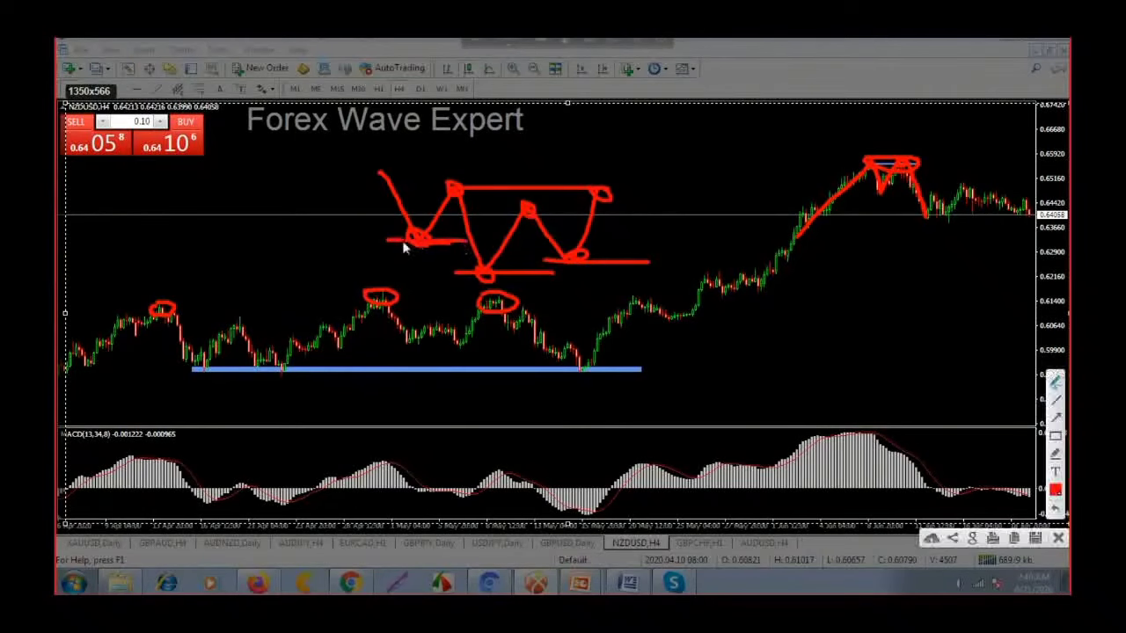
{"action": "left_click_drag", "start_coordinate": [454, 274], "coordinate": [512, 275]}
{"action": "left_click_drag", "start_coordinate": [442, 273], "coordinate": [507, 274]}
{"action": "left_click_drag", "start_coordinate": [637, 201], "coordinate": [653, 262]}
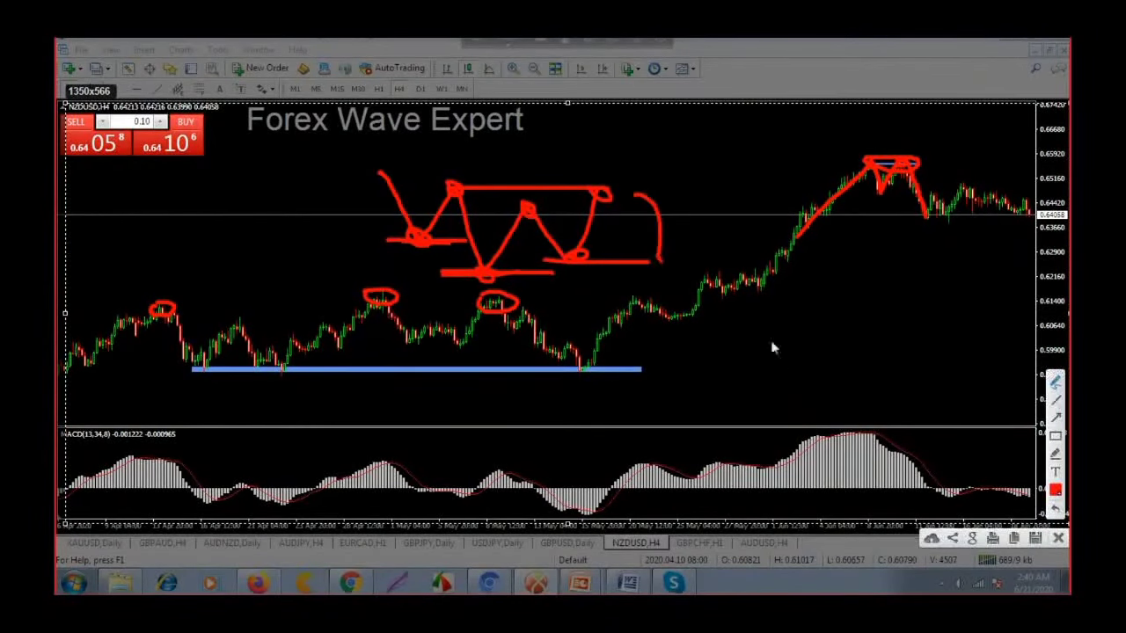
- Sketch a red arch between two lows below the late-May prices, join the lows with a support line and add a rebound
{"action": "mouse_move", "coordinate": [677, 364]}
{"action": "left_mouse_down"}
{"action": "mouse_move", "coordinate": [712, 399]}
{"action": "mouse_move", "coordinate": [762, 314]}
{"action": "mouse_move", "coordinate": [819, 388]}
{"action": "left_mouse_up"}
{"action": "left_click_drag", "start_coordinate": [746, 389], "coordinate": [812, 395]}
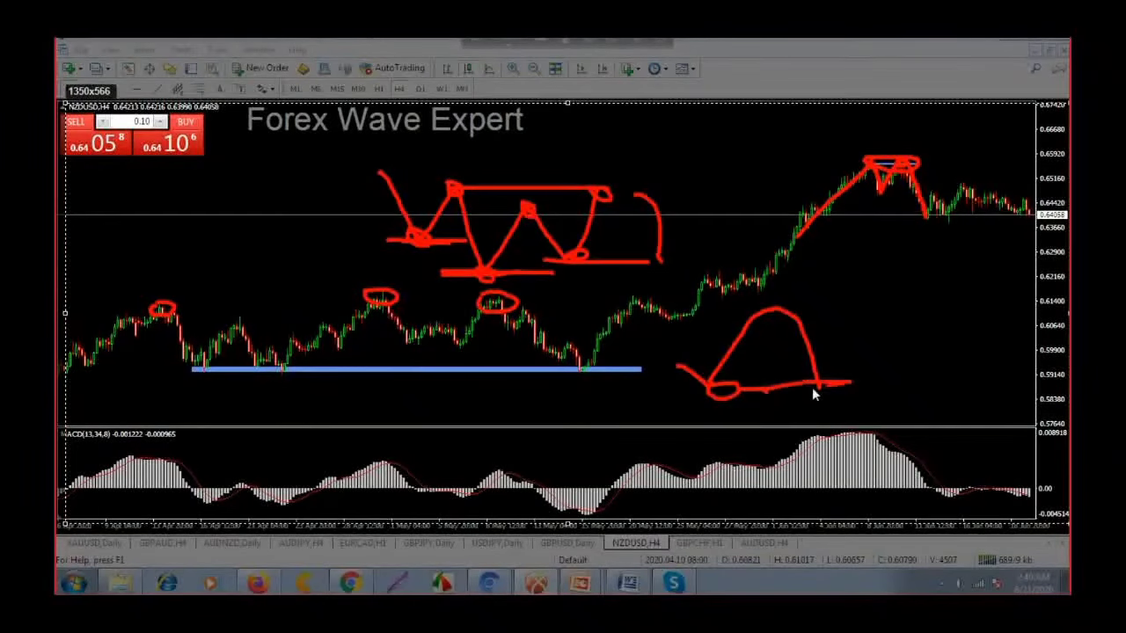
{"action": "mouse_move", "coordinate": [745, 402]}
{"action": "left_mouse_down"}
{"action": "mouse_move", "coordinate": [847, 394]}
{"action": "mouse_move", "coordinate": [818, 385]}
{"action": "mouse_move", "coordinate": [856, 333]}
{"action": "left_mouse_up"}
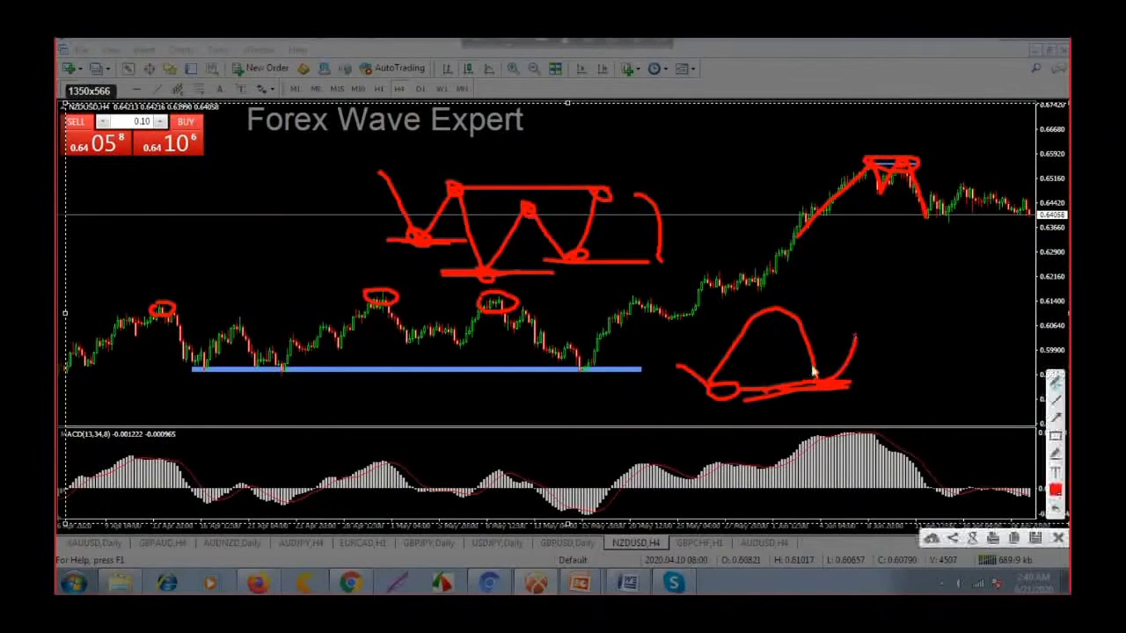
{"action": "mouse_move", "coordinate": [814, 378]}
{"action": "left_mouse_down"}
{"action": "mouse_move", "coordinate": [844, 373]}
{"action": "mouse_move", "coordinate": [854, 340]}
{"action": "mouse_move", "coordinate": [822, 380]}
{"action": "left_mouse_up"}
- Close the annotated capture and start a new screen capture covering the price chart
{"action": "right_click", "coordinate": [825, 391]}
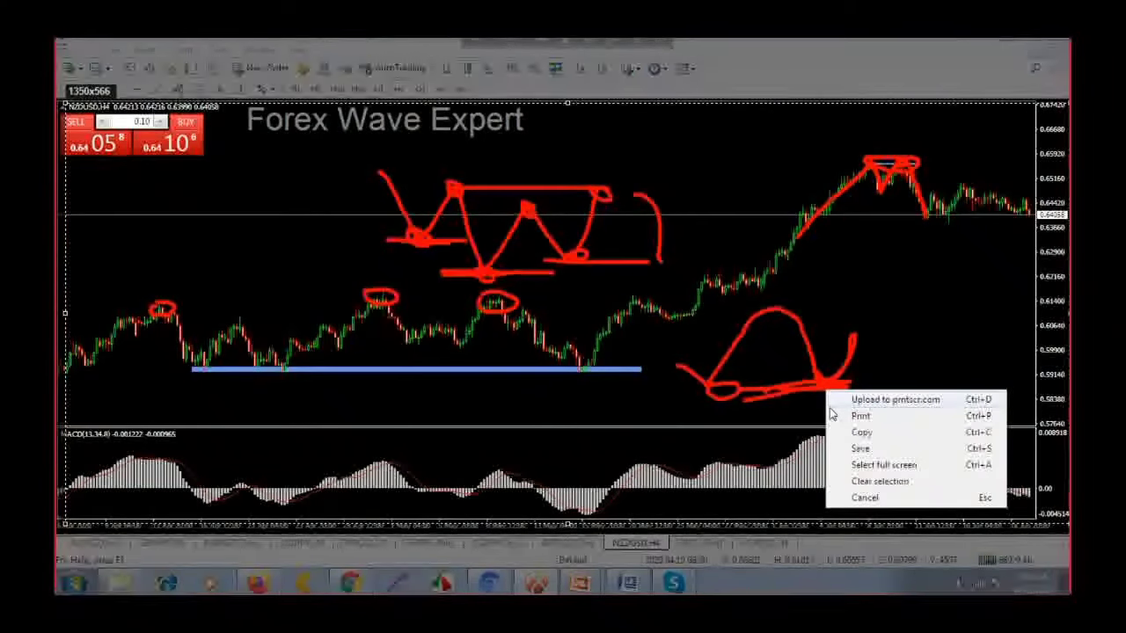
{"action": "left_click", "coordinate": [840, 401]}
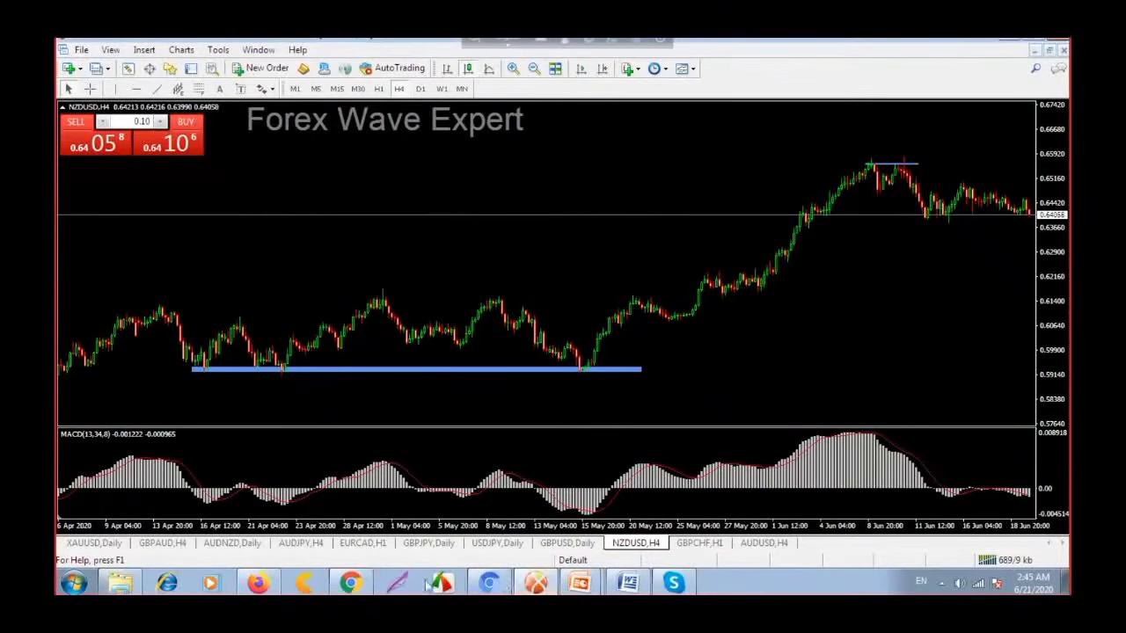
{"action": "left_click", "coordinate": [400, 584]}
{"action": "left_click_drag", "start_coordinate": [90, 107], "coordinate": [1068, 489]}
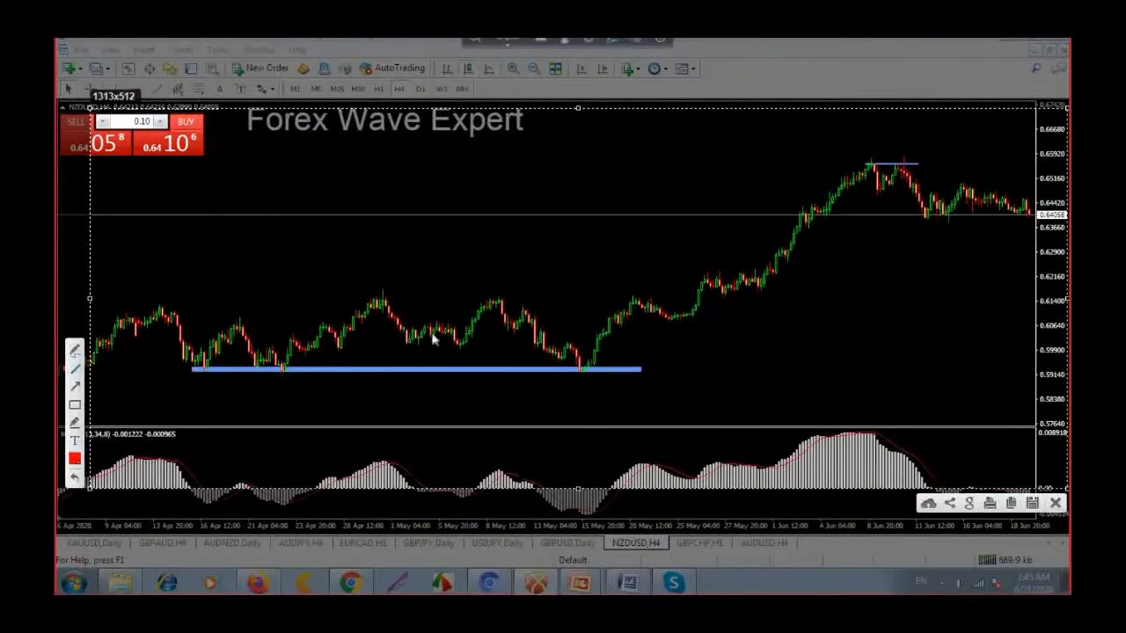
- Draw red lines along the early-May lows and highs, extend the lower one, and trace the price breaking down to the support band
{"action": "mouse_move", "coordinate": [403, 345]}
{"action": "left_mouse_down"}
{"action": "mouse_move", "coordinate": [480, 352]}
{"action": "mouse_move", "coordinate": [498, 341]}
{"action": "left_mouse_up"}
{"action": "left_click", "coordinate": [75, 369]}
{"action": "left_click_drag", "start_coordinate": [381, 294], "coordinate": [530, 293]}
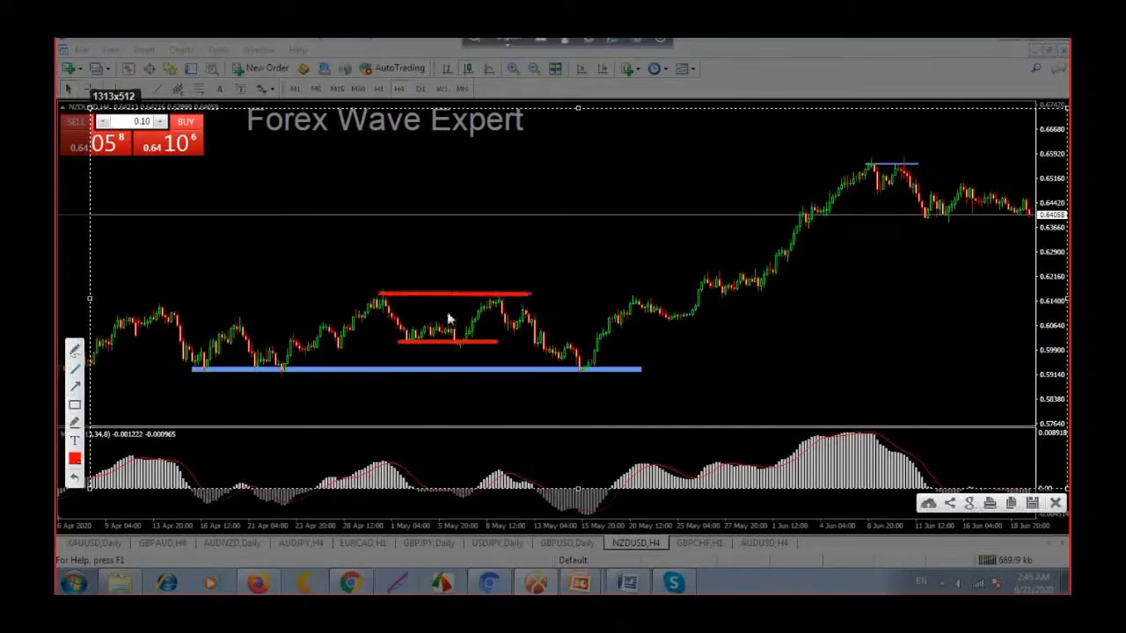
{"action": "mouse_move", "coordinate": [456, 346]}
{"action": "left_mouse_down"}
{"action": "mouse_move", "coordinate": [498, 297]}
{"action": "mouse_move", "coordinate": [535, 349]}
{"action": "mouse_move", "coordinate": [579, 343]}
{"action": "left_mouse_up"}
{"action": "left_click_drag", "start_coordinate": [488, 342], "coordinate": [585, 373]}
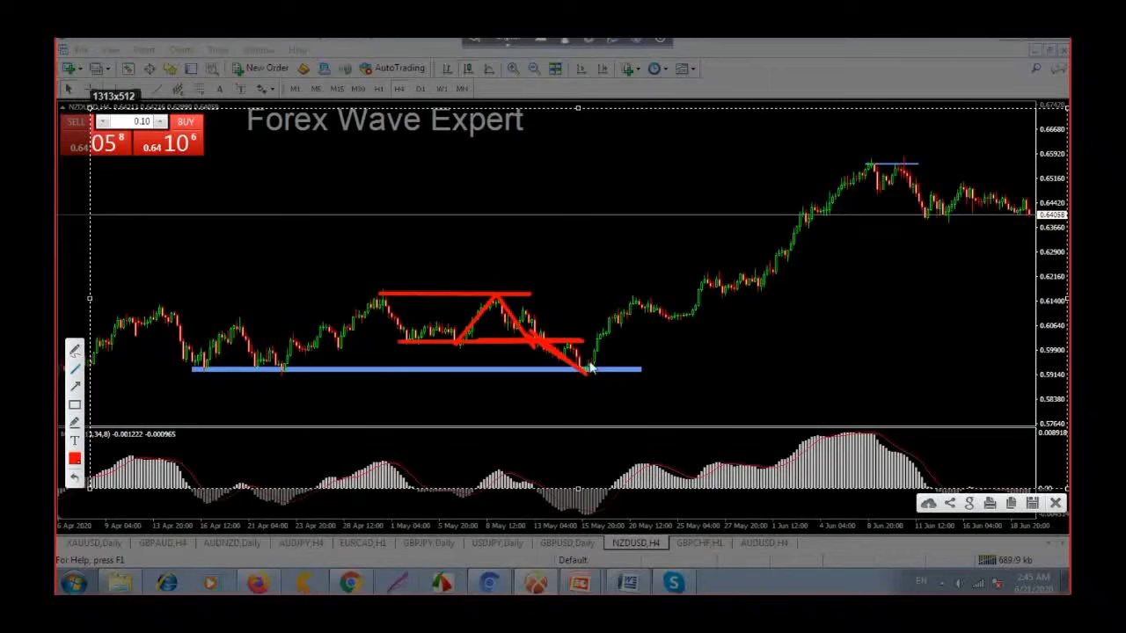
- Undo the early-May high and low lines and the traced breakdown
{"action": "key", "text": "ctrl+z"}
{"action": "key", "text": "ctrl+z"}
{"action": "key", "text": "ctrl+z"}
{"action": "key", "text": "ctrl+z"}
{"action": "key", "text": "ctrl+z"}
{"action": "key", "text": "ctrl+z"}
{"action": "key", "text": "ctrl+z"}
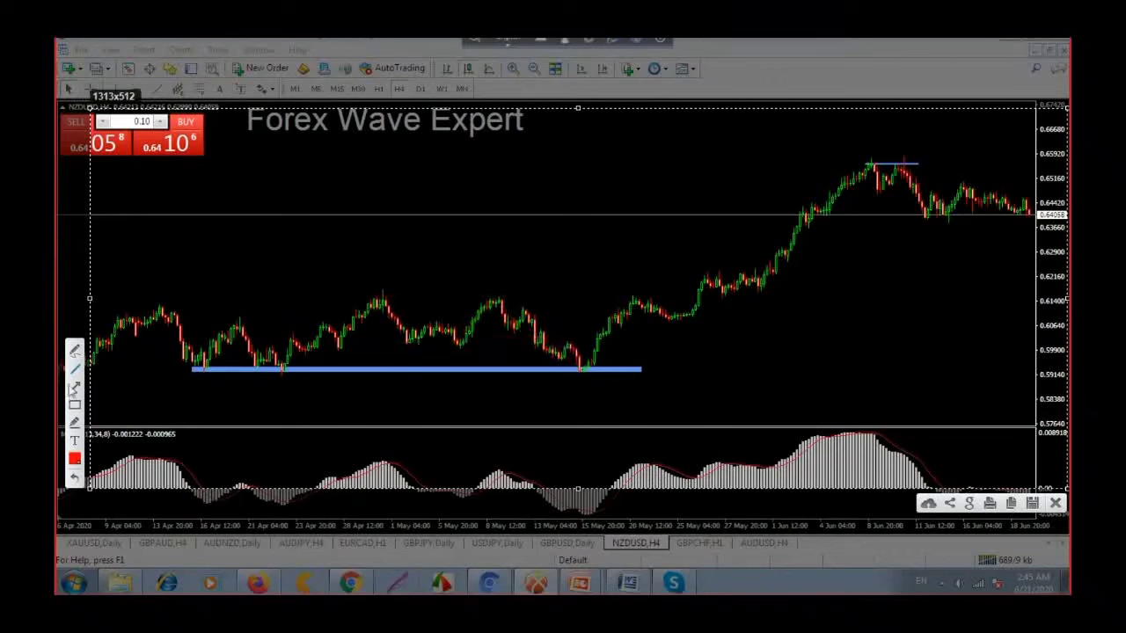
- Draw a red resistance line from the late-April high past the late-May prices and point arrows at the three highs touching it
{"action": "left_click", "coordinate": [74, 374]}
{"action": "left_click_drag", "start_coordinate": [381, 292], "coordinate": [813, 305]}
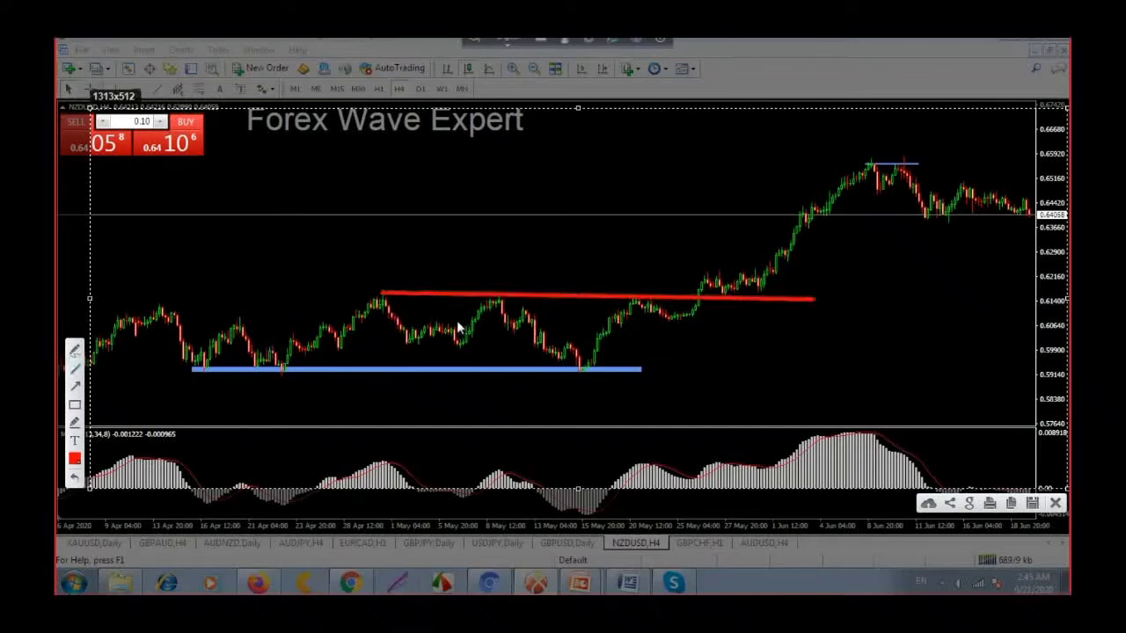
{"action": "left_click", "coordinate": [75, 386]}
{"action": "left_click_drag", "start_coordinate": [376, 231], "coordinate": [381, 288]}
{"action": "left_click_drag", "start_coordinate": [464, 233], "coordinate": [495, 290]}
{"action": "left_click_drag", "start_coordinate": [604, 234], "coordinate": [636, 304]}
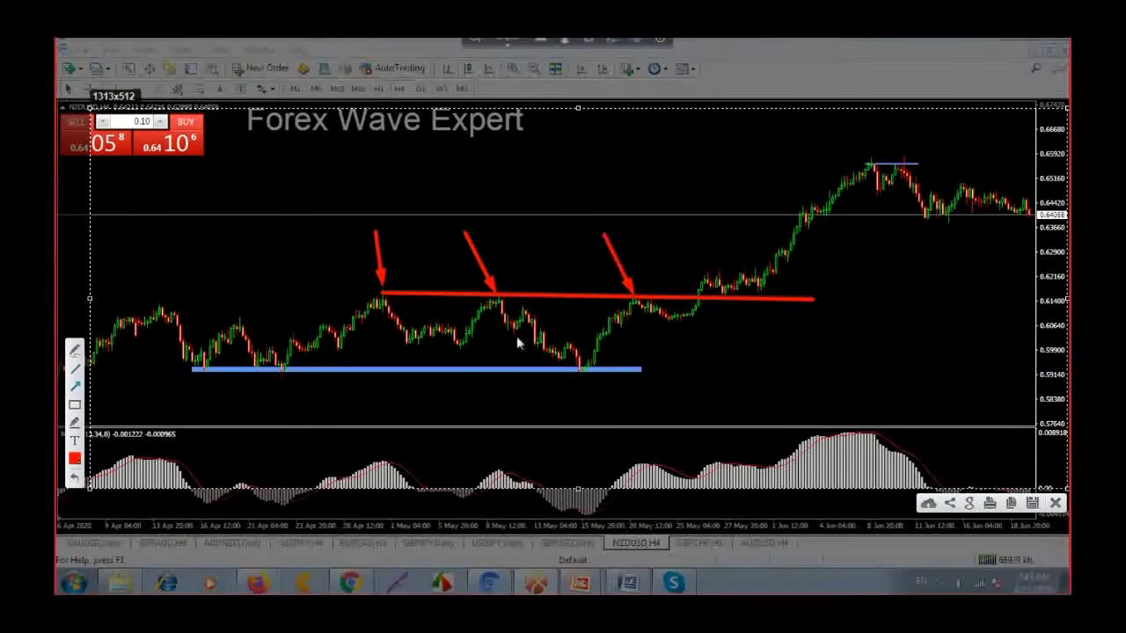
- Draw an arrow from the mid-May low up through the resistance line, circle the late-May retest and trace the bounces there
{"action": "mouse_move", "coordinate": [580, 368]}
{"action": "left_mouse_down"}
{"action": "mouse_move", "coordinate": [709, 278]}
{"action": "mouse_move", "coordinate": [724, 299]}
{"action": "mouse_move", "coordinate": [789, 251]}
{"action": "left_mouse_up"}
{"action": "key", "text": "ctrl+z"}
{"action": "key", "text": "ctrl+z"}
{"action": "left_click", "coordinate": [75, 352]}
{"action": "mouse_move", "coordinate": [708, 283]}
{"action": "left_mouse_down"}
{"action": "mouse_move", "coordinate": [774, 309]}
{"action": "mouse_move", "coordinate": [706, 287]}
{"action": "left_mouse_up"}
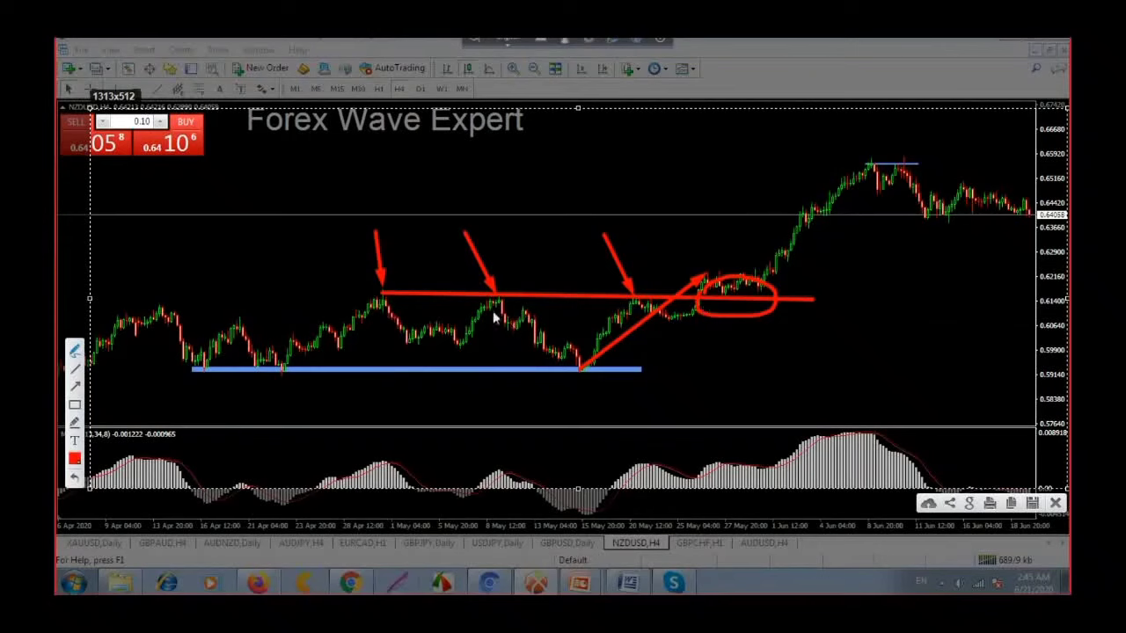
{"action": "mouse_move", "coordinate": [485, 301]}
{"action": "left_mouse_down"}
{"action": "mouse_move", "coordinate": [664, 303]}
{"action": "mouse_move", "coordinate": [706, 276]}
{"action": "mouse_move", "coordinate": [725, 299]}
{"action": "left_mouse_up"}
{"action": "mouse_move", "coordinate": [724, 299]}
{"action": "left_mouse_down"}
{"action": "mouse_move", "coordinate": [695, 275]}
{"action": "mouse_move", "coordinate": [719, 291]}
{"action": "mouse_move", "coordinate": [774, 283]}
{"action": "mouse_move", "coordinate": [772, 294]}
{"action": "left_mouse_up"}
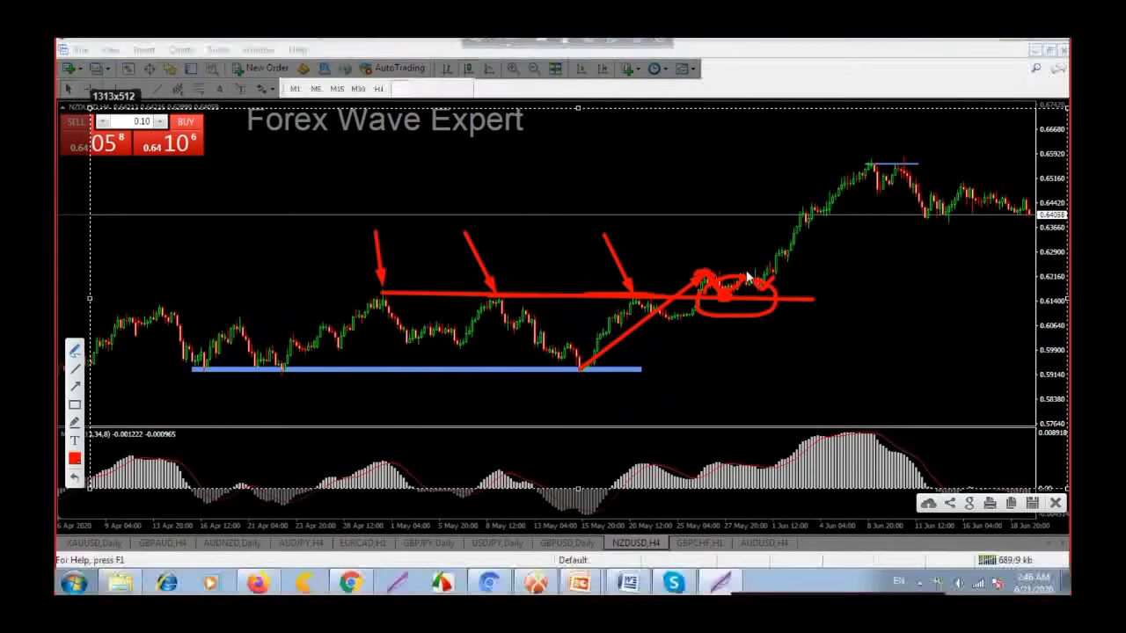
- Discard the capture with the resistance breakout markings and select the chart area for a fresh capture
{"action": "key", "text": "Escape"}
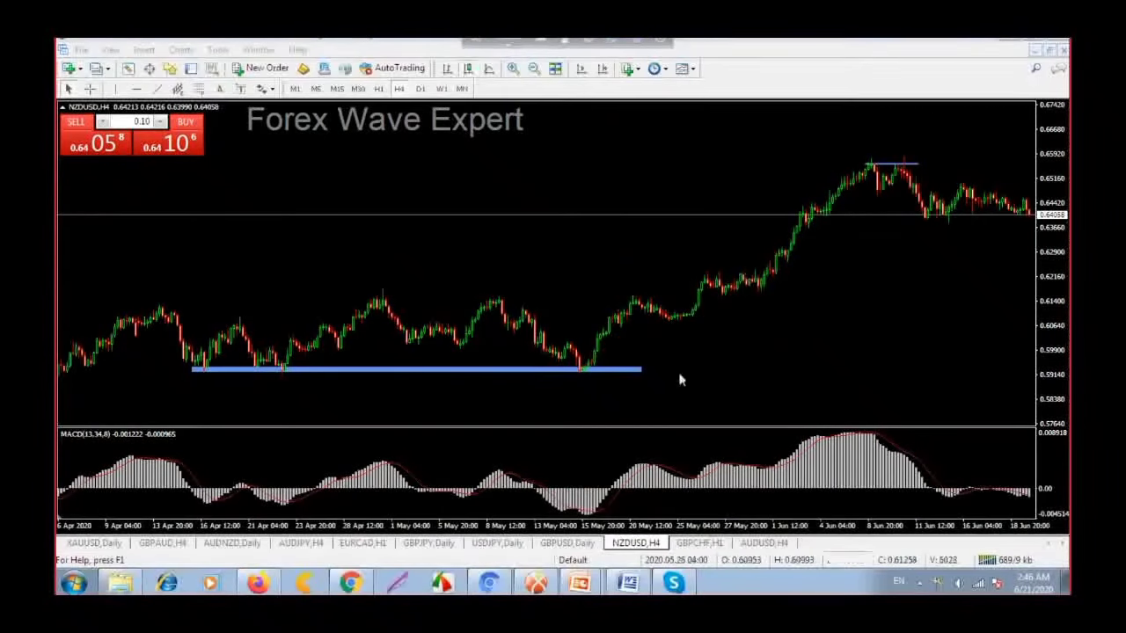
{"action": "left_click", "coordinate": [398, 582]}
{"action": "left_click_drag", "start_coordinate": [60, 107], "coordinate": [1067, 495]}
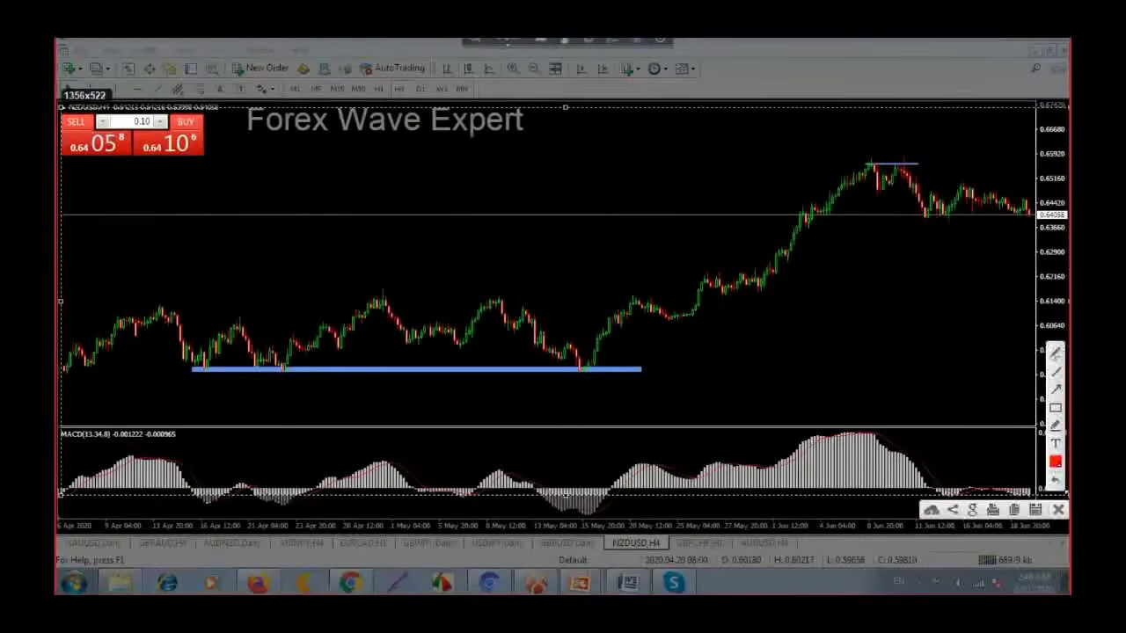
- Draw two freehand red lines along the highs from mid-April to late May to outline a resistance zone
{"action": "left_click", "coordinate": [1056, 354]}
{"action": "left_click_drag", "start_coordinate": [155, 303], "coordinate": [677, 293]}
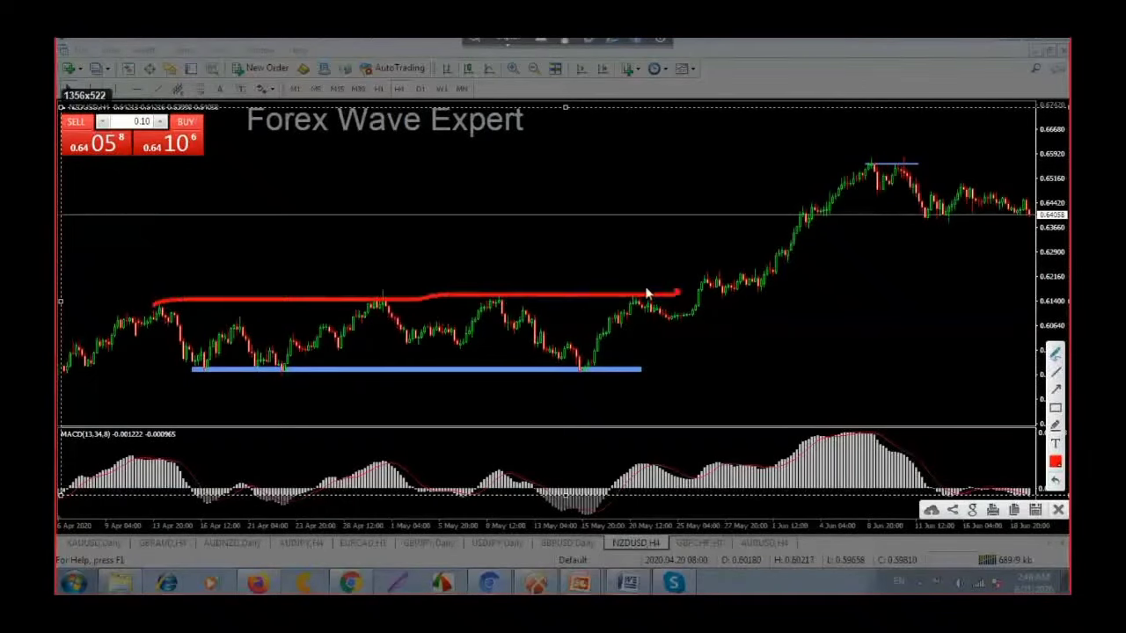
{"action": "mouse_move", "coordinate": [136, 308]}
{"action": "left_mouse_down"}
{"action": "mouse_move", "coordinate": [428, 317]}
{"action": "mouse_move", "coordinate": [677, 286]}
{"action": "left_mouse_up"}
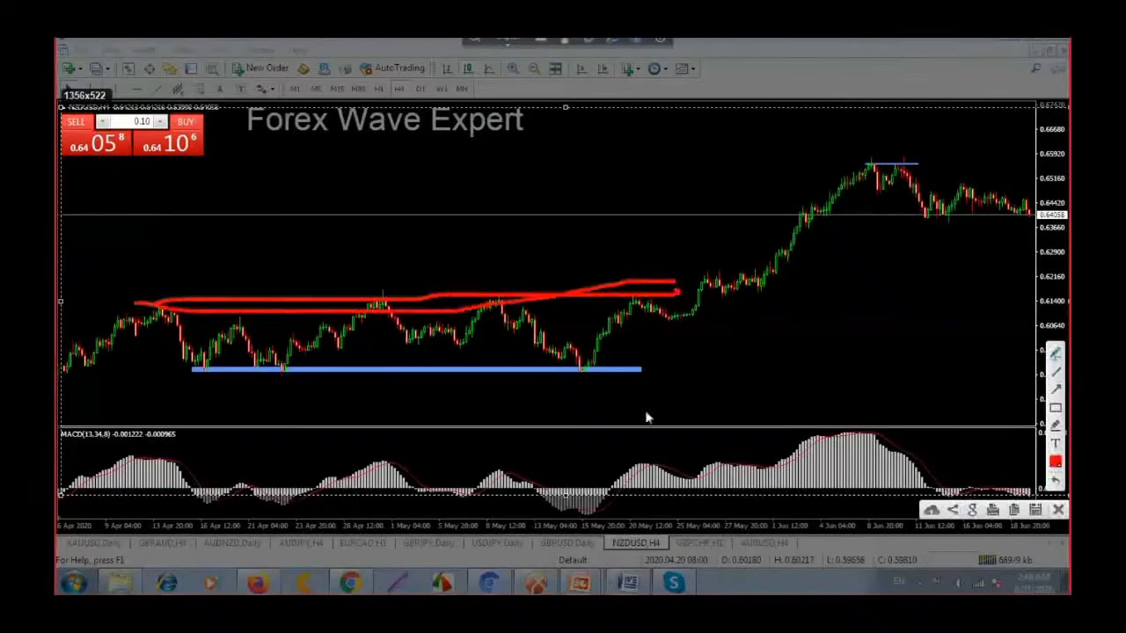